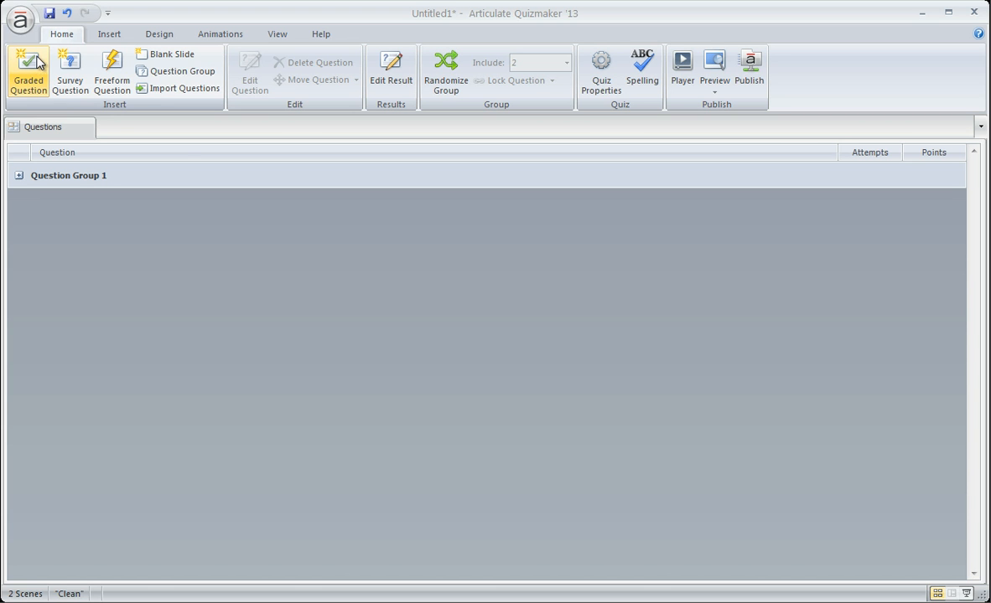
Review the questions inside Question Group 1, then collapse the group.
{"action": "left_click", "coordinate": [19, 176]}
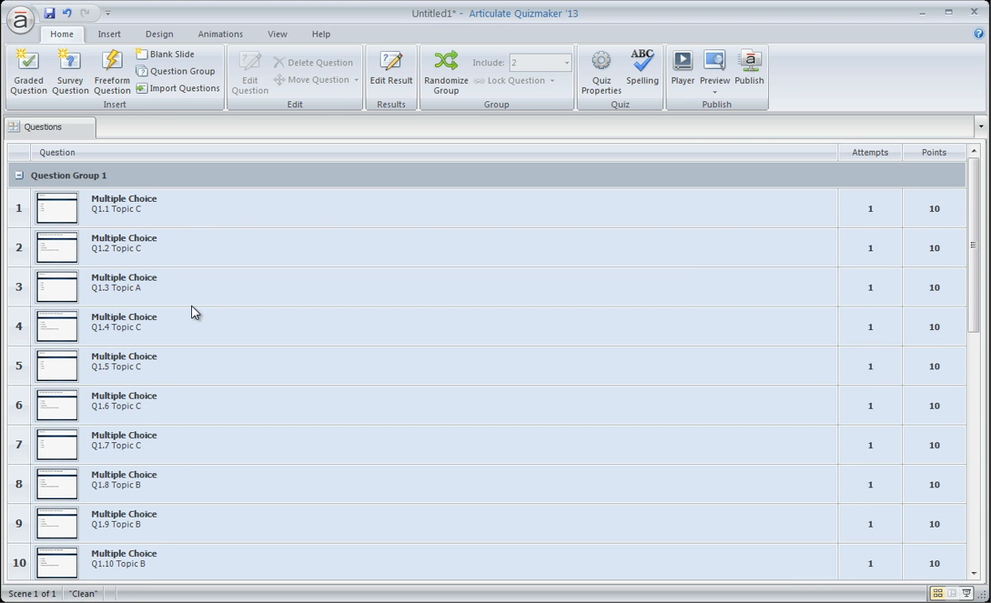
{"action": "left_click_drag", "start_coordinate": [975, 278], "coordinate": [976, 198]}
{"action": "left_click", "coordinate": [19, 175]}
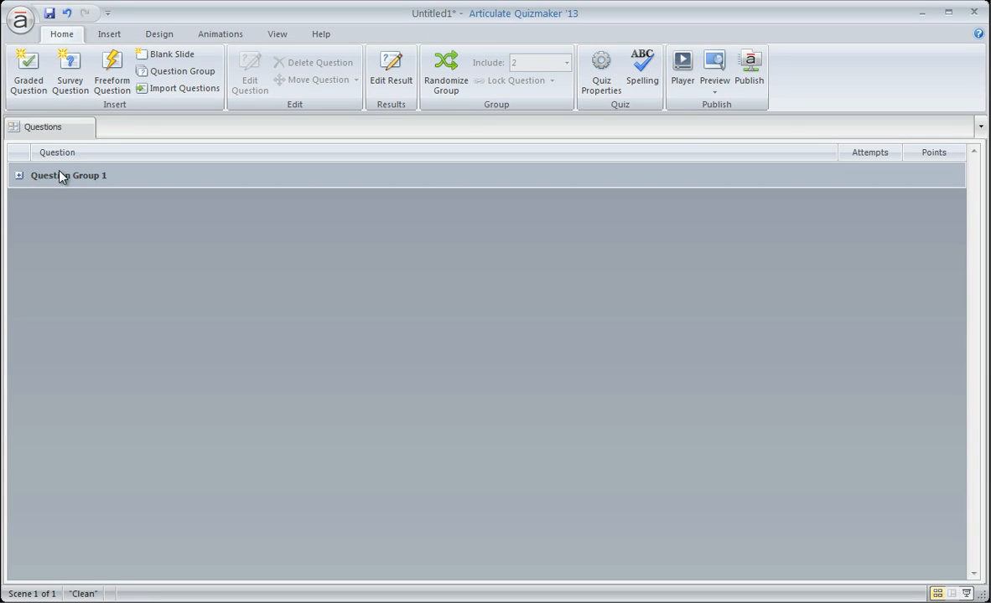
Add two new question groups below Question Group 1.
{"action": "left_click", "coordinate": [188, 74]}
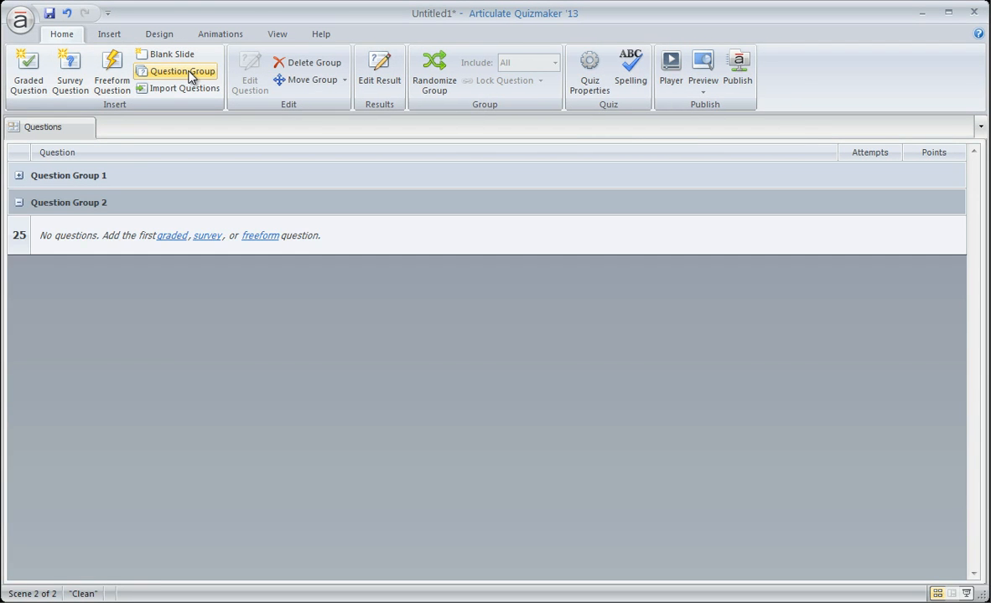
{"action": "left_click", "coordinate": [189, 74]}
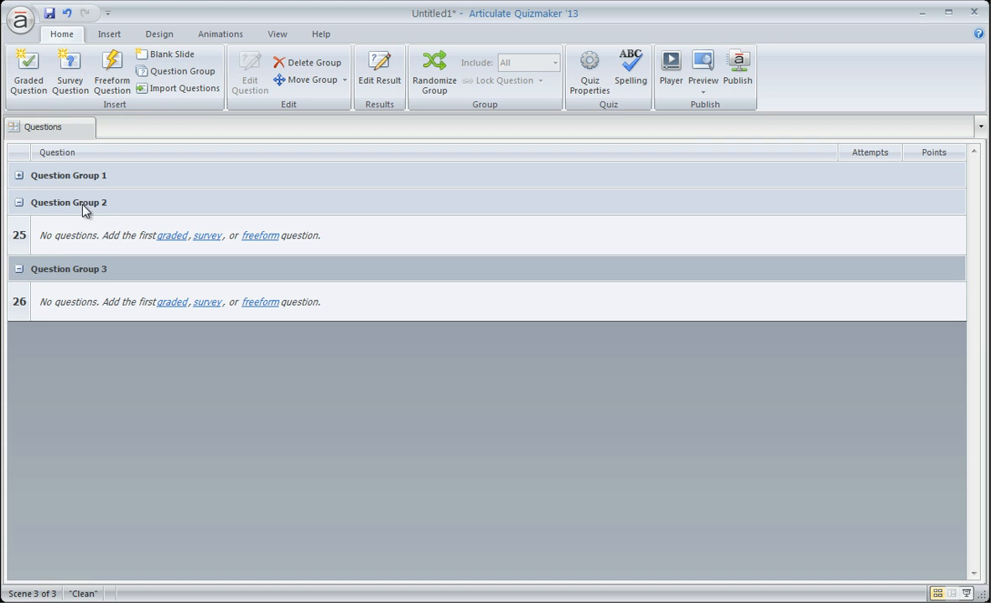
Rename Question Group 1 as Algebra.
{"action": "left_click", "coordinate": [65, 176]}
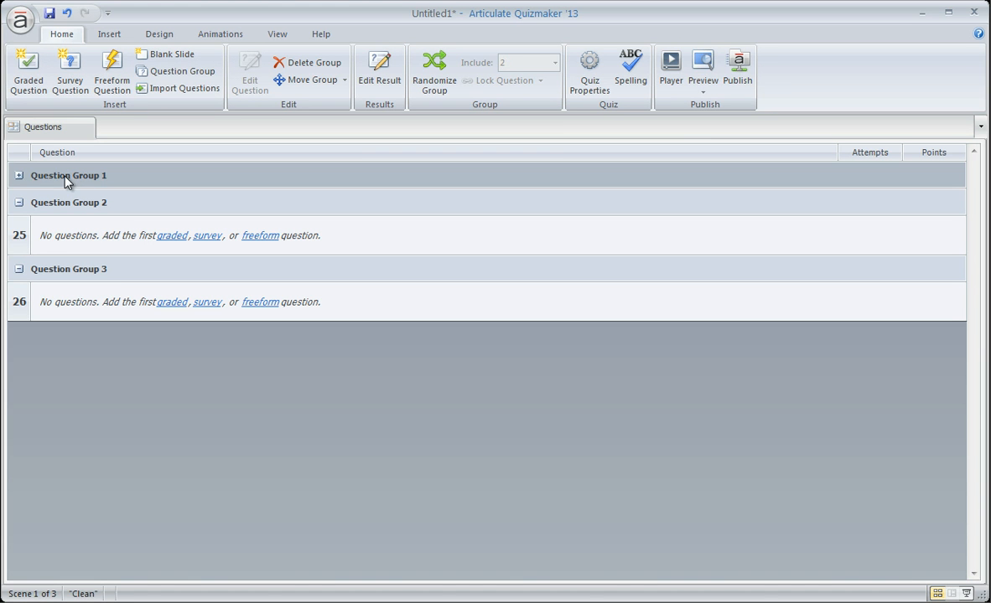
{"action": "left_click", "coordinate": [59, 177]}
{"action": "left_click_drag", "start_coordinate": [109, 169], "coordinate": [28, 164]}
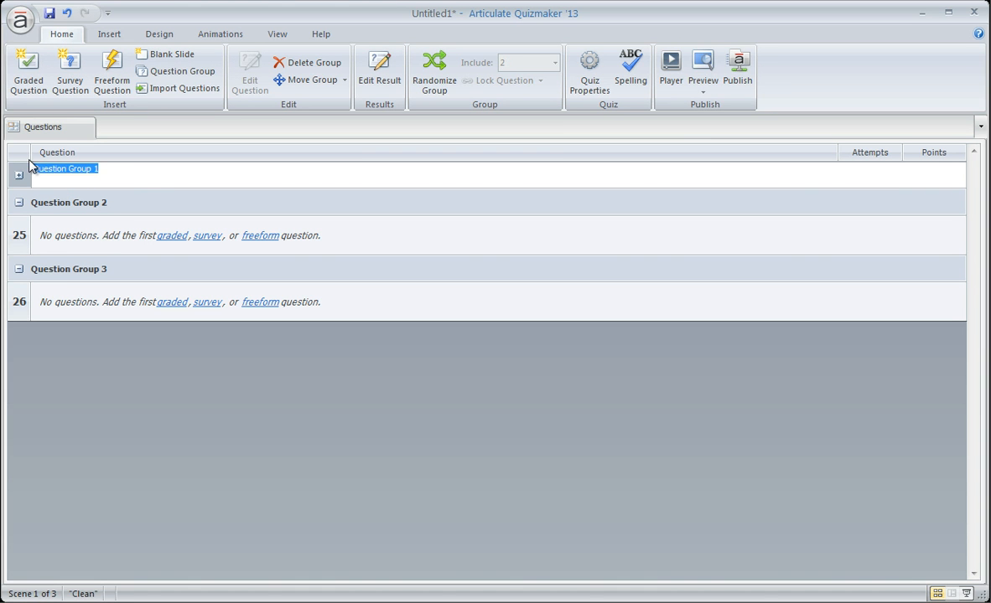
{"action": "key", "text": "BackSpace"}
{"action": "type", "text": "Algebra"}
{"action": "key", "text": "Return"}
Rename Question Group 2 as Geometry.
{"action": "left_click", "coordinate": [77, 206]}
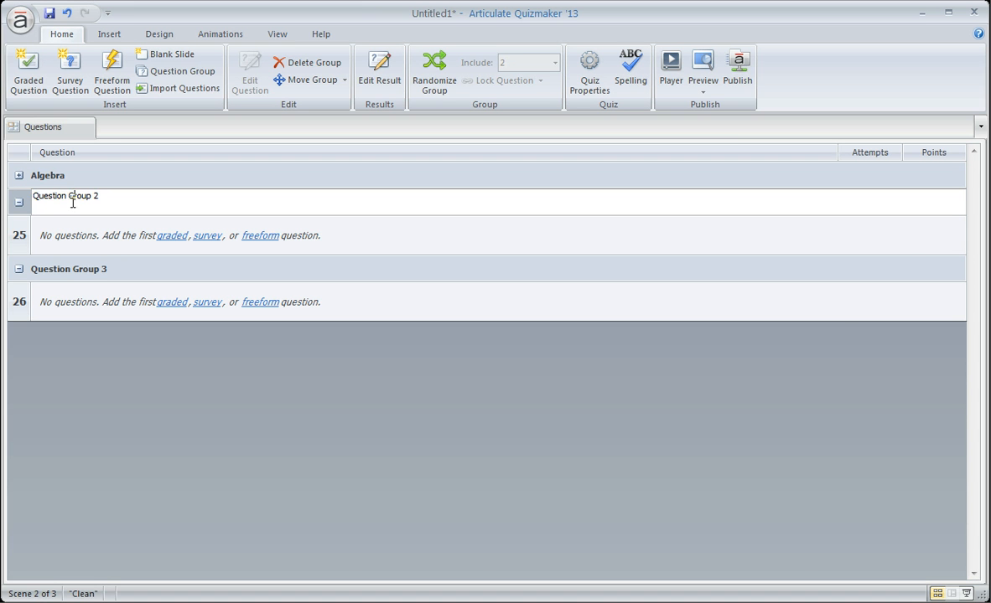
{"action": "left_click_drag", "start_coordinate": [100, 195], "coordinate": [10, 200]}
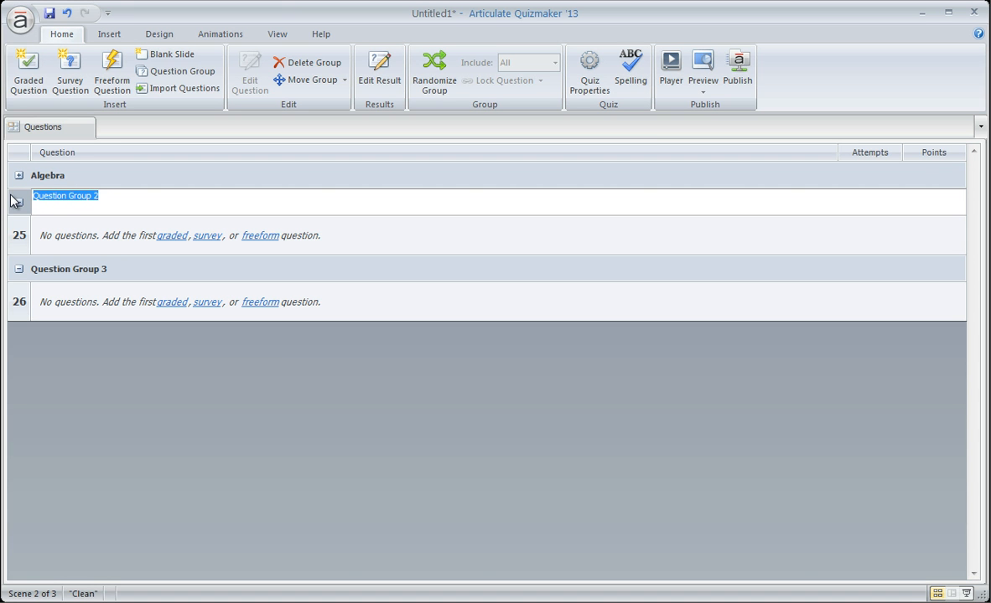
{"action": "type", "text": "Geometry"}
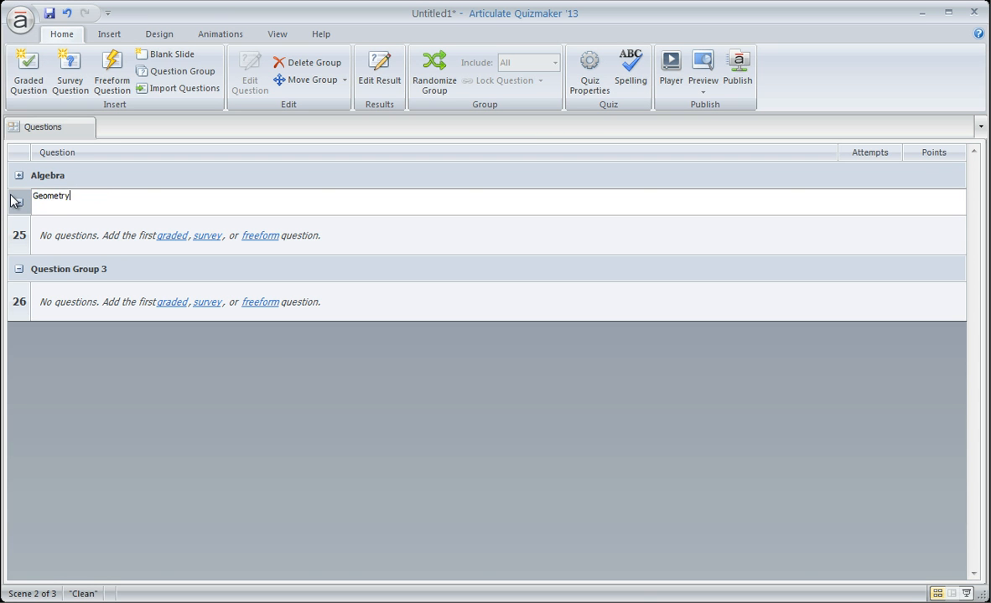
Rename Question Group 3 as Calculus.
{"action": "left_click", "coordinate": [62, 269]}
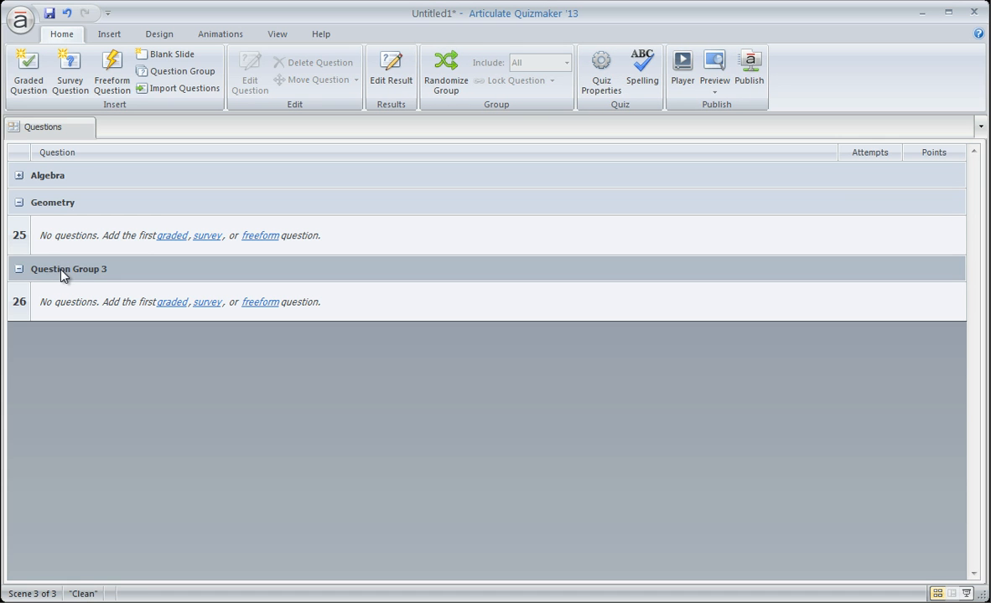
{"action": "left_click", "coordinate": [62, 270]}
{"action": "left_click_drag", "start_coordinate": [99, 262], "coordinate": [33, 264]}
{"action": "type", "text": "Cal"}
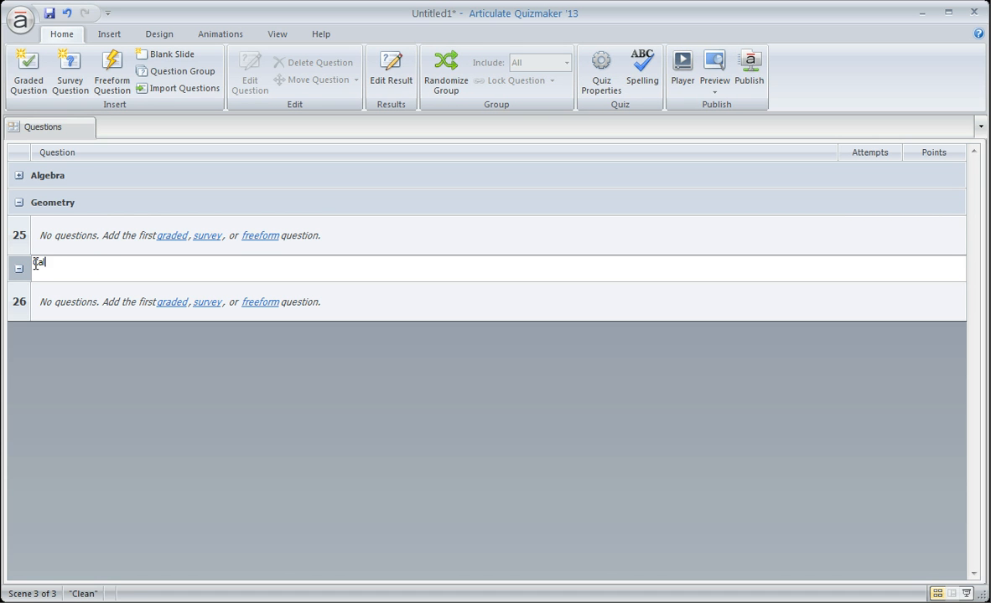
{"action": "type", "text": "culus"}
{"action": "key", "text": "Return"}
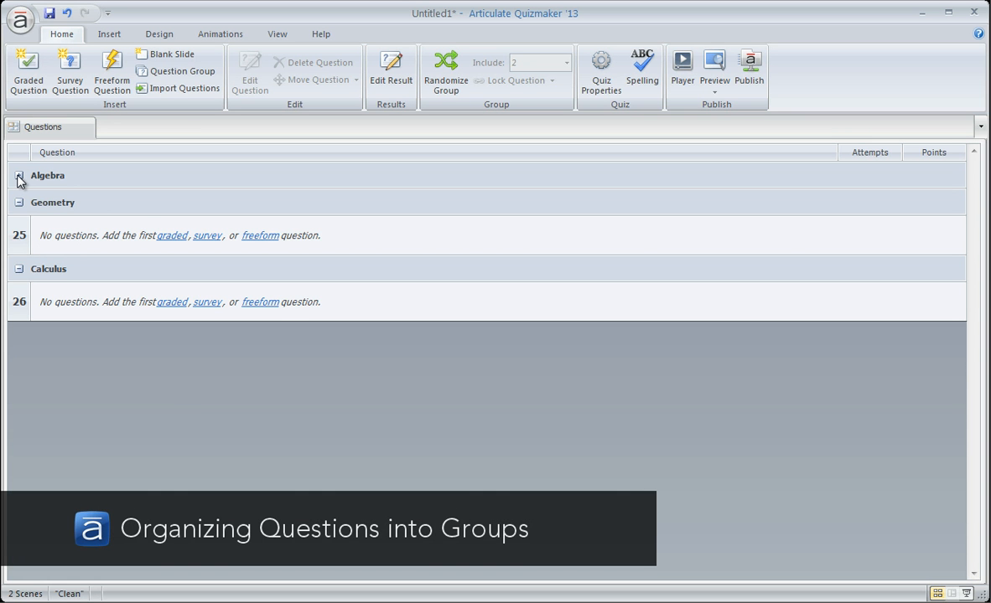
Move all Topic C questions (Q1.1, Q1.2, Q1.4 to Q1.7, Q1.23 and Q1.24) from the Algebra group into the Calculus group.
{"action": "left_click", "coordinate": [18, 176]}
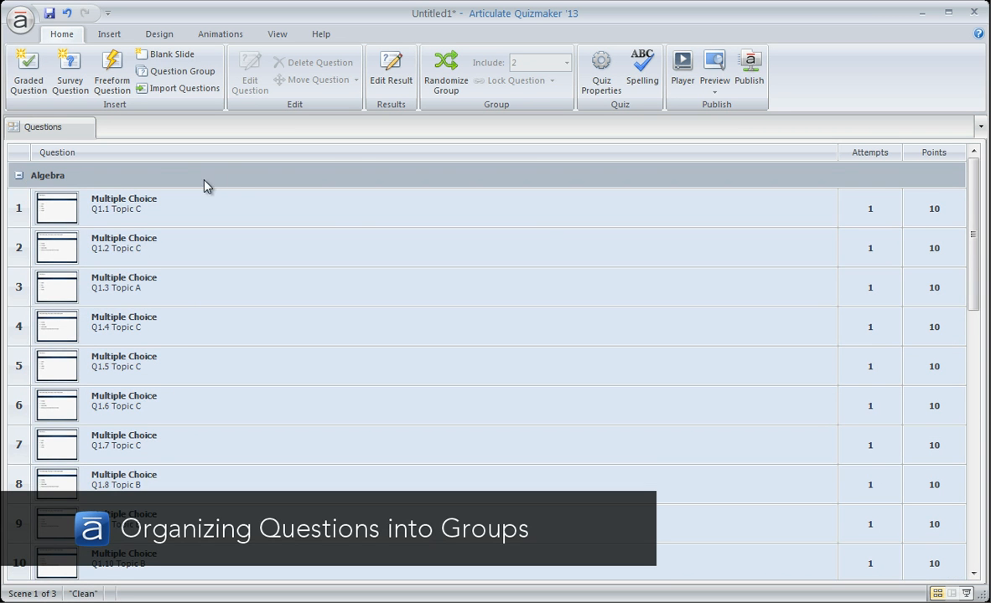
{"action": "left_click_drag", "start_coordinate": [974, 244], "coordinate": [305, 458]}
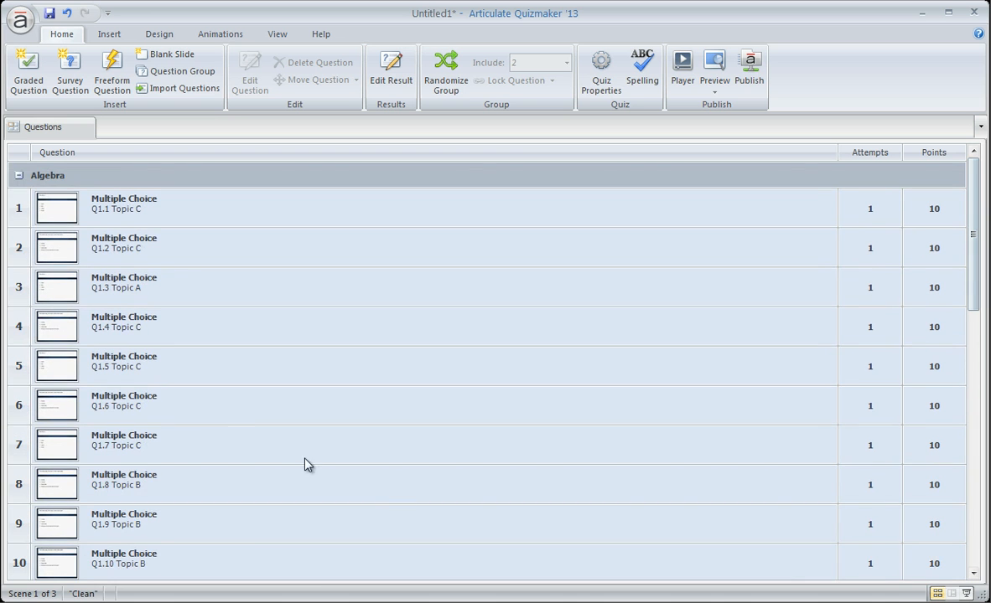
{"action": "left_click", "coordinate": [143, 216]}
{"action": "left_click", "coordinate": [151, 250], "text": "ctrl"}
{"action": "left_click", "coordinate": [149, 326], "text": "ctrl"}
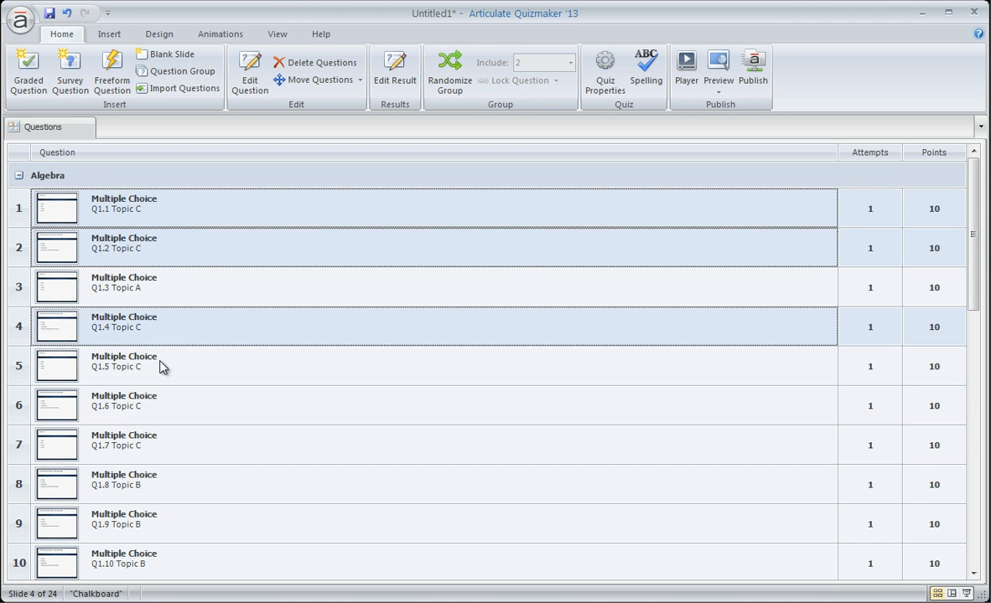
{"action": "left_click", "coordinate": [162, 367], "text": "ctrl"}
{"action": "left_click", "coordinate": [159, 409], "text": "ctrl"}
{"action": "left_click", "coordinate": [156, 453], "text": "ctrl"}
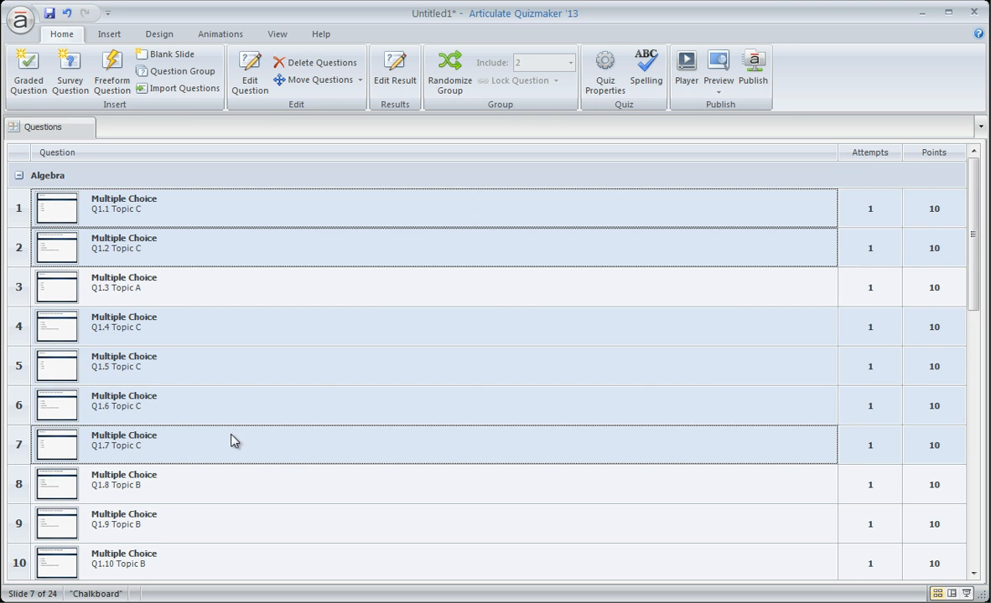
{"action": "scroll", "coordinate": [233, 442], "scroll_direction": "down", "scroll_amount": 4}
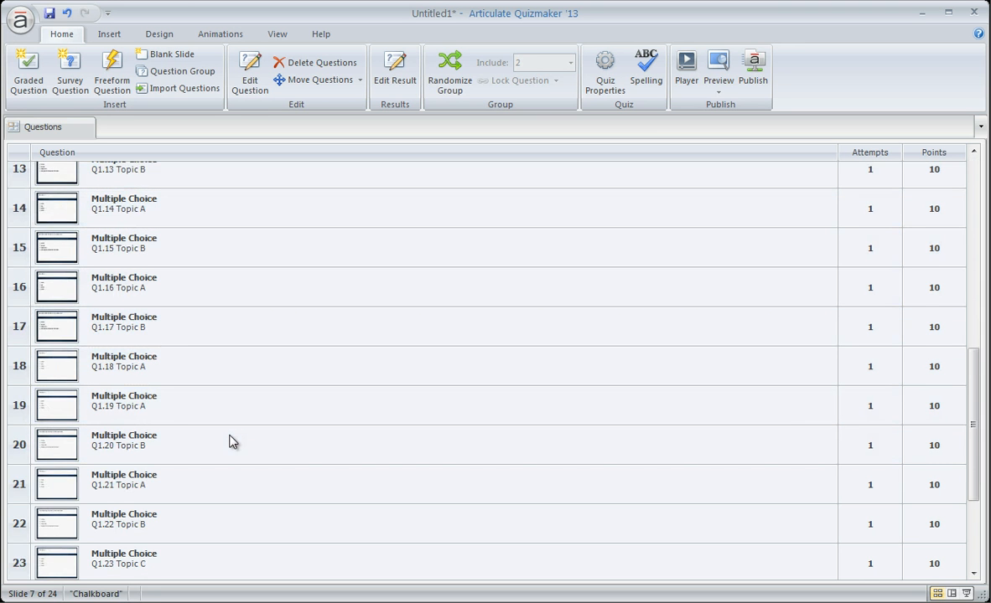
{"action": "scroll", "coordinate": [231, 442], "scroll_direction": "down", "scroll_amount": 4}
{"action": "left_click", "coordinate": [157, 389], "text": "ctrl"}
{"action": "left_click", "coordinate": [172, 430], "text": "ctrl"}
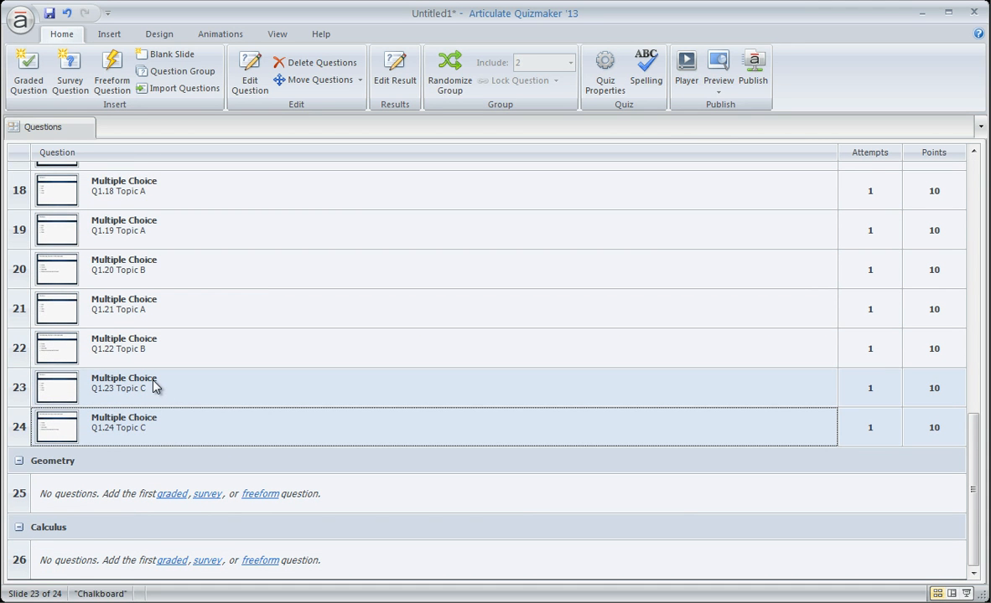
{"action": "left_click_drag", "start_coordinate": [153, 386], "coordinate": [105, 576]}
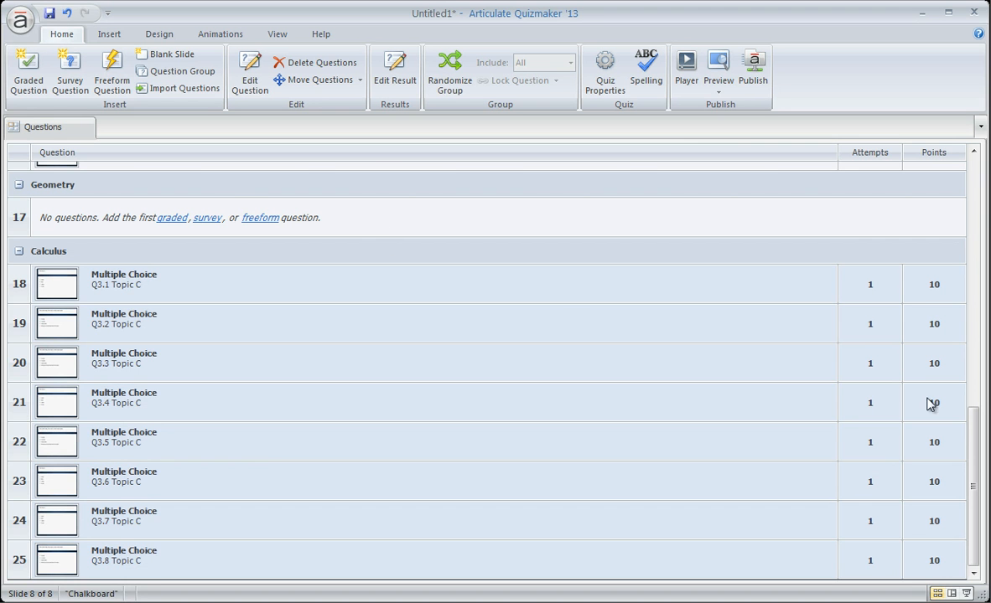
Move all Topic B questions (Q1.2, Q1.3, Q1.4, Q1.7, Q1.9, Q1.11, Q1.14 and Q1.16) from the Algebra group into the Geometry group.
{"action": "left_click_drag", "start_coordinate": [973, 414], "coordinate": [973, 152]}
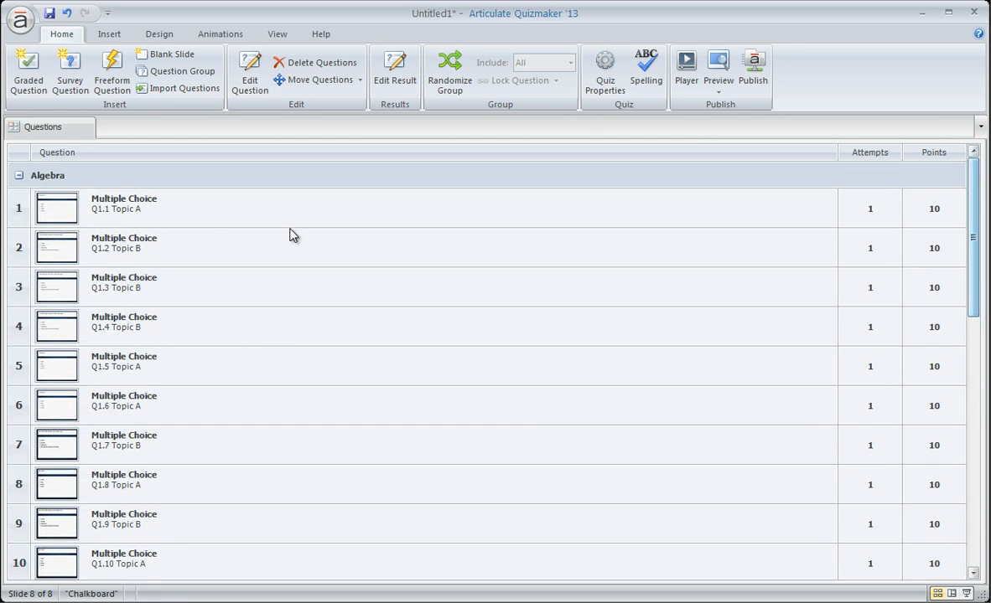
{"action": "left_click", "coordinate": [181, 248]}
{"action": "left_click", "coordinate": [173, 288], "text": "ctrl"}
{"action": "left_click", "coordinate": [170, 328], "text": "ctrl"}
{"action": "left_click", "coordinate": [150, 457], "text": "ctrl"}
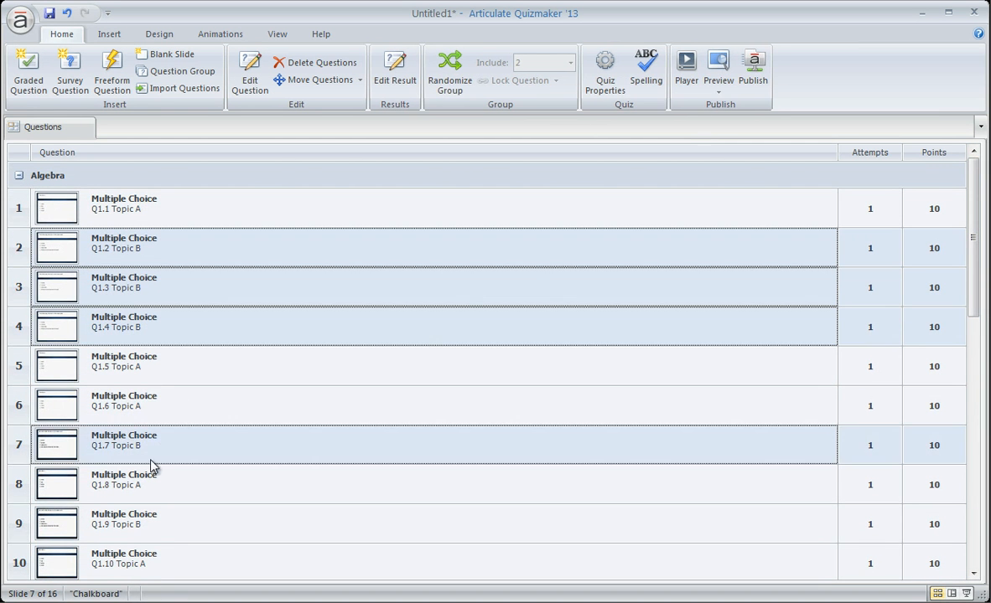
{"action": "left_click", "coordinate": [148, 528], "text": "ctrl"}
{"action": "scroll", "coordinate": [239, 447], "scroll_direction": "down", "scroll_amount": 2}
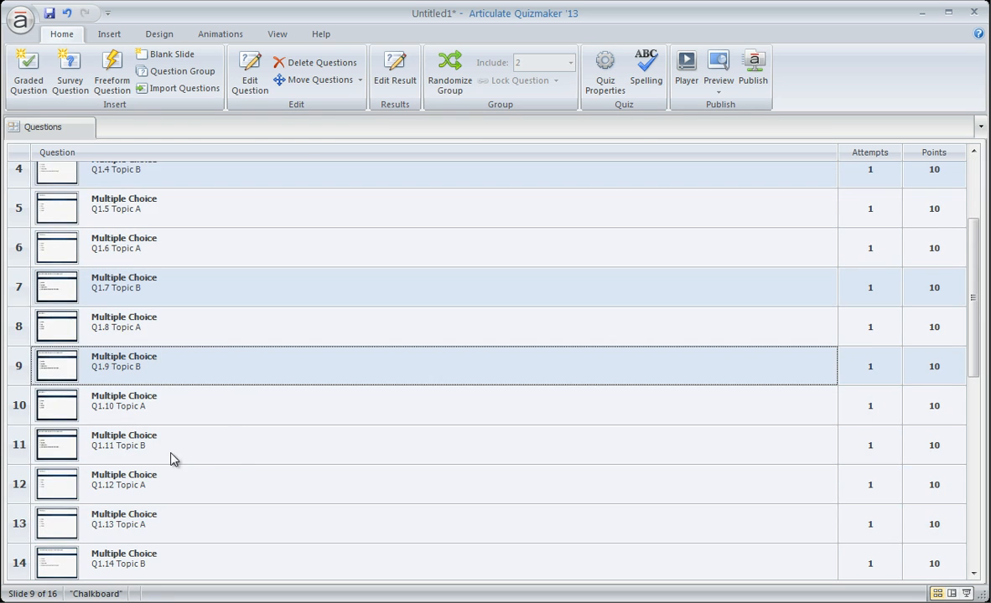
{"action": "left_click", "coordinate": [172, 451], "text": "ctrl"}
{"action": "scroll", "coordinate": [201, 448], "scroll_direction": "down", "scroll_amount": 2}
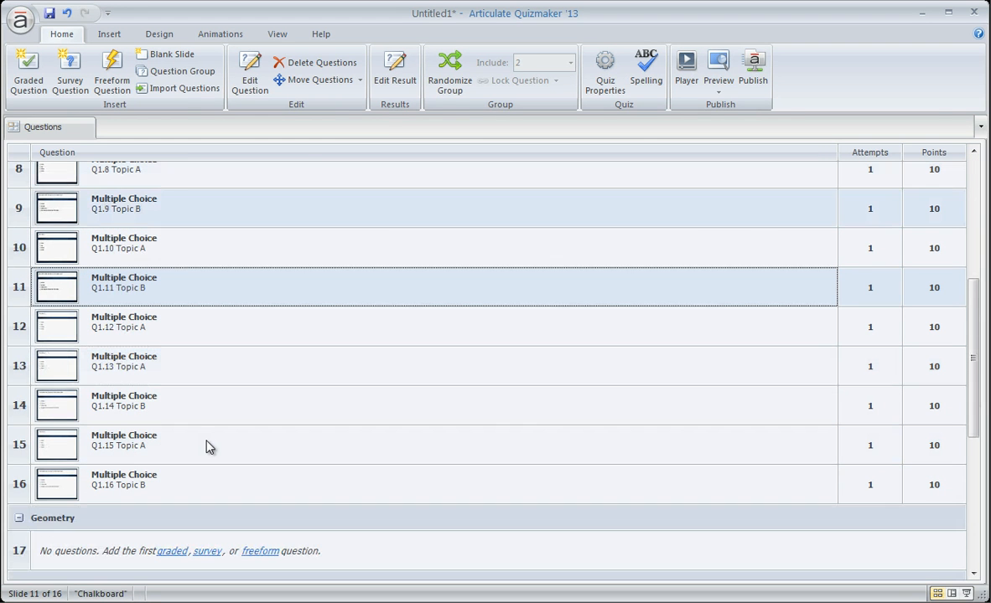
{"action": "left_click", "coordinate": [151, 410], "text": "ctrl"}
{"action": "left_click", "coordinate": [178, 471], "text": "ctrl"}
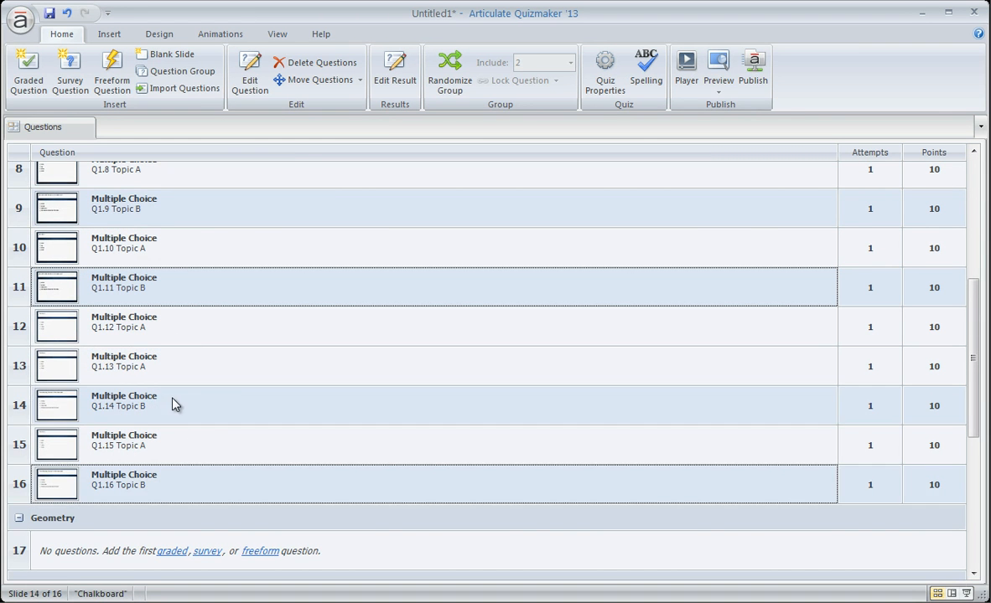
{"action": "left_click_drag", "start_coordinate": [174, 404], "coordinate": [135, 409]}
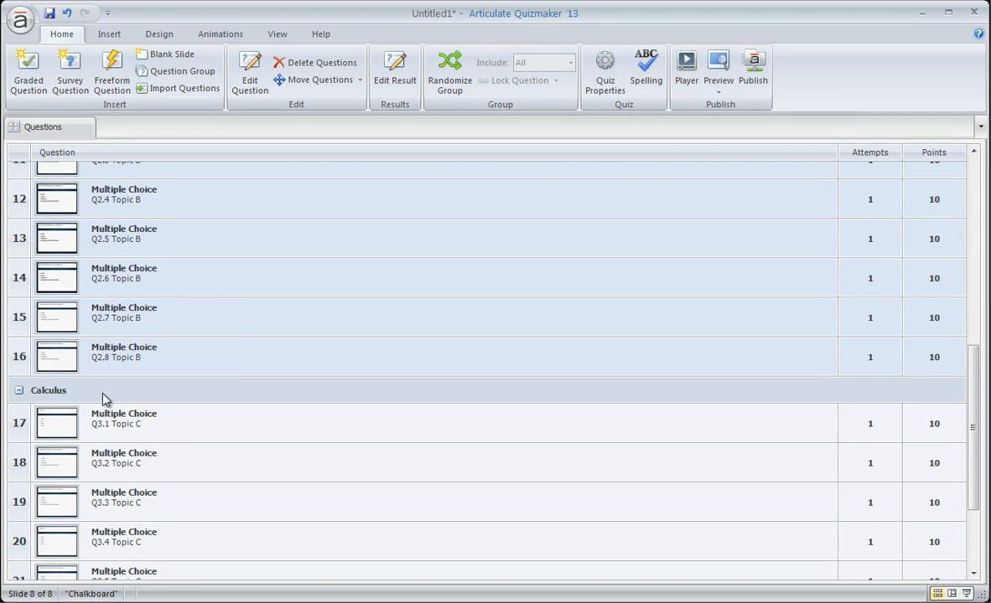
Check how the questions are distributed across the Algebra, Geometry and Calculus groups.
{"action": "left_click_drag", "start_coordinate": [973, 427], "coordinate": [983, 168]}
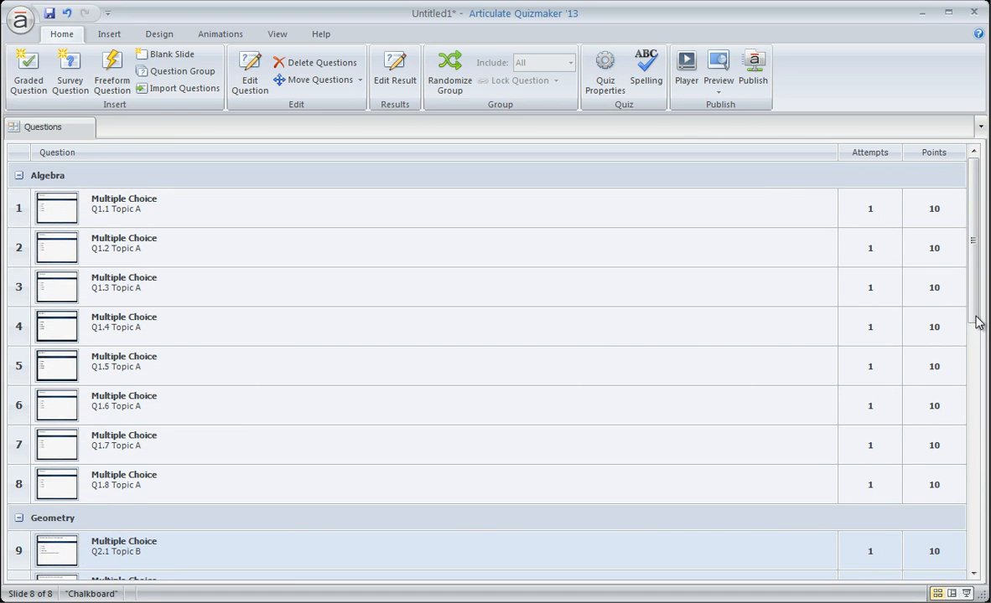
{"action": "left_click_drag", "start_coordinate": [975, 312], "coordinate": [960, 583]}
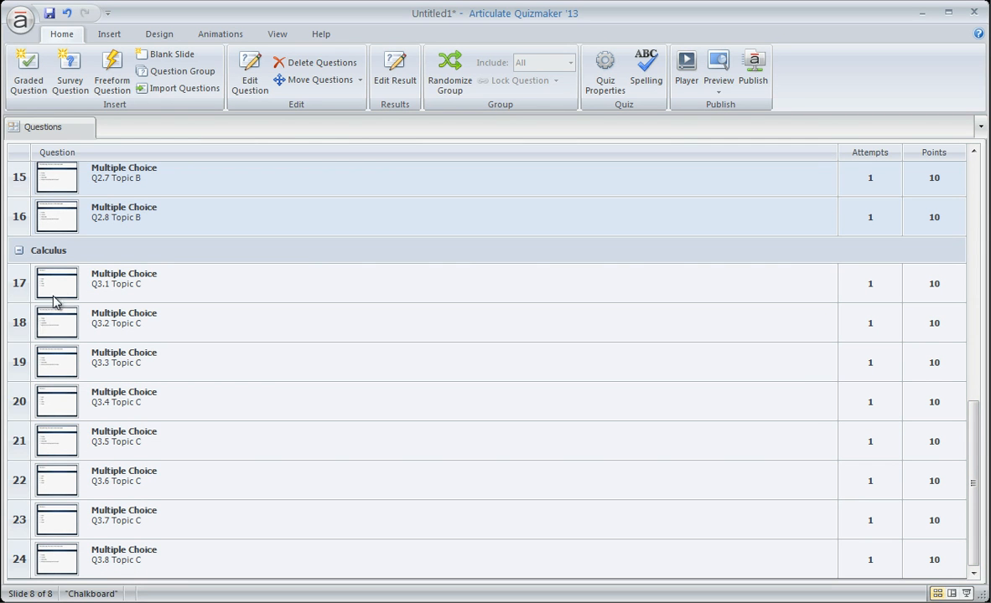
{"action": "left_click", "coordinate": [88, 251]}
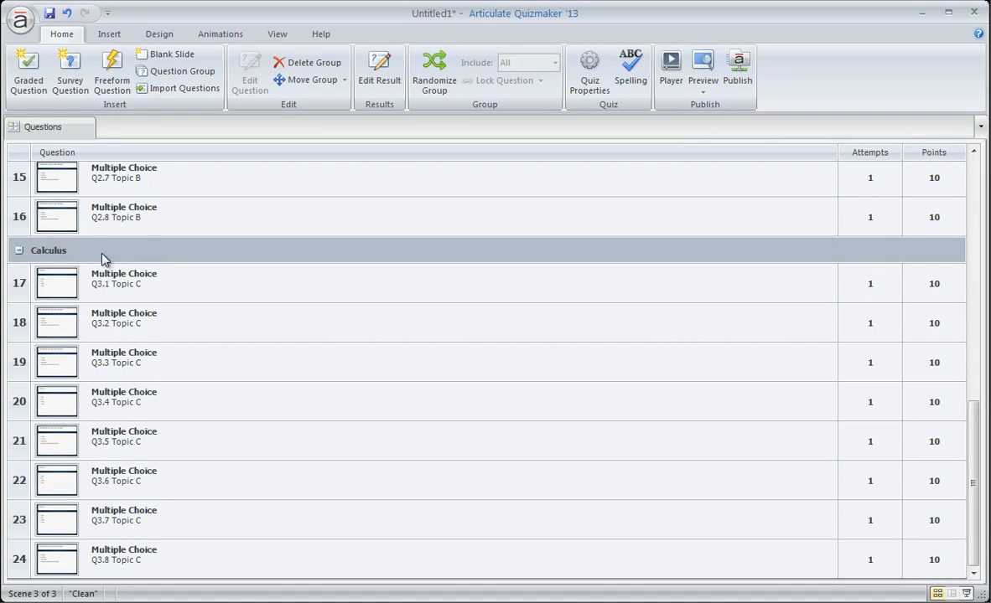
{"action": "left_click", "coordinate": [312, 63]}
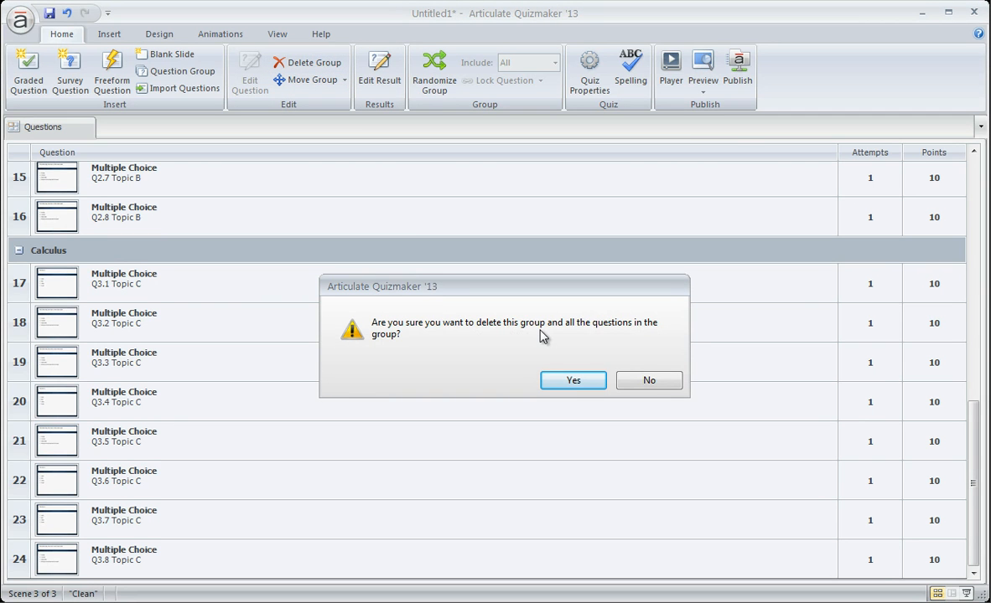
{"action": "left_click", "coordinate": [643, 382]}
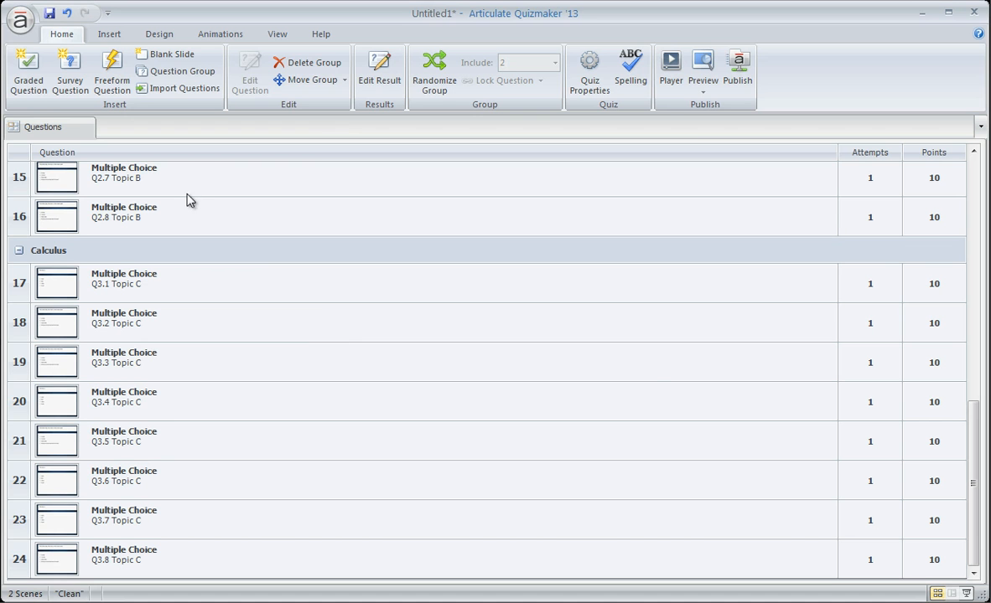
{"action": "left_click", "coordinate": [333, 80]}
{"action": "left_click", "coordinate": [73, 251]}
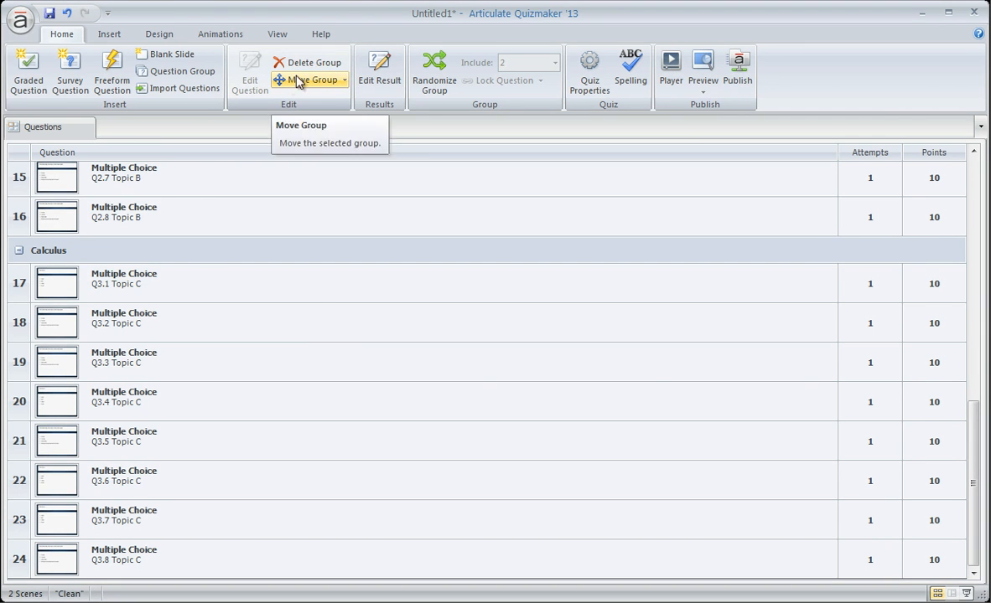
{"action": "mouse_move", "coordinate": [47, 251]}
{"action": "left_mouse_down"}
{"action": "mouse_move", "coordinate": [67, 172]}
{"action": "mouse_move", "coordinate": [66, 288]}
{"action": "mouse_move", "coordinate": [66, 172]}
{"action": "mouse_move", "coordinate": [66, 287]}
{"action": "mouse_move", "coordinate": [56, 249]}
{"action": "left_mouse_up"}
Randomize the Algebra group to include 4 questions, and collapse the group.
{"action": "scroll", "coordinate": [167, 312], "scroll_direction": "up", "scroll_amount": 8}
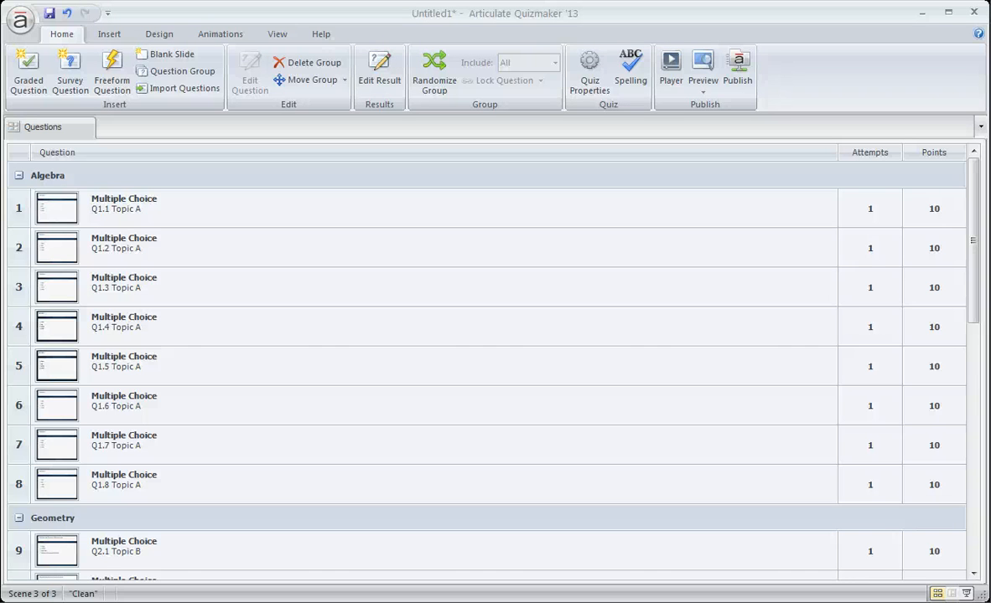
{"action": "left_click", "coordinate": [45, 177]}
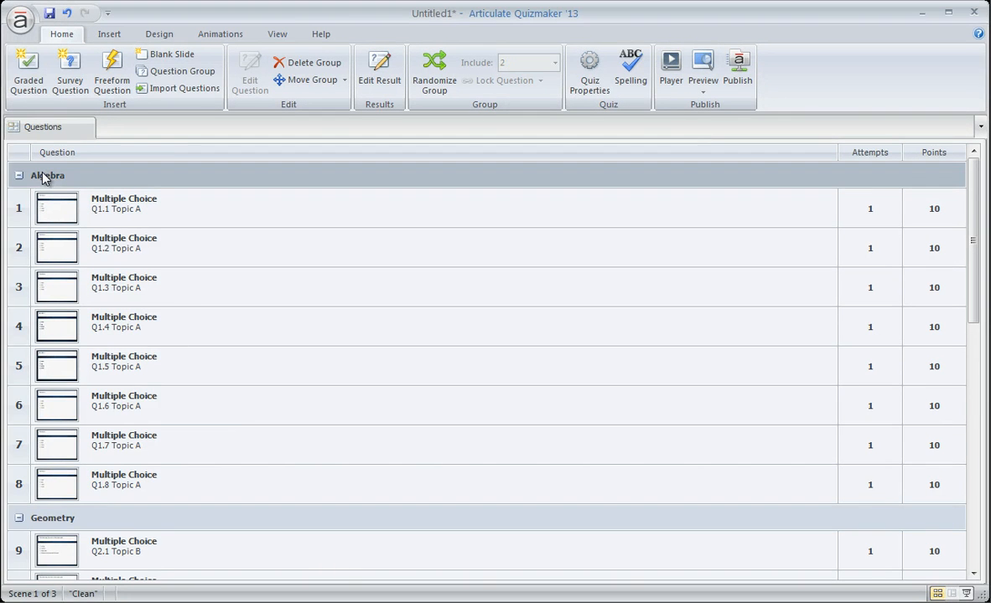
{"action": "left_click", "coordinate": [434, 84]}
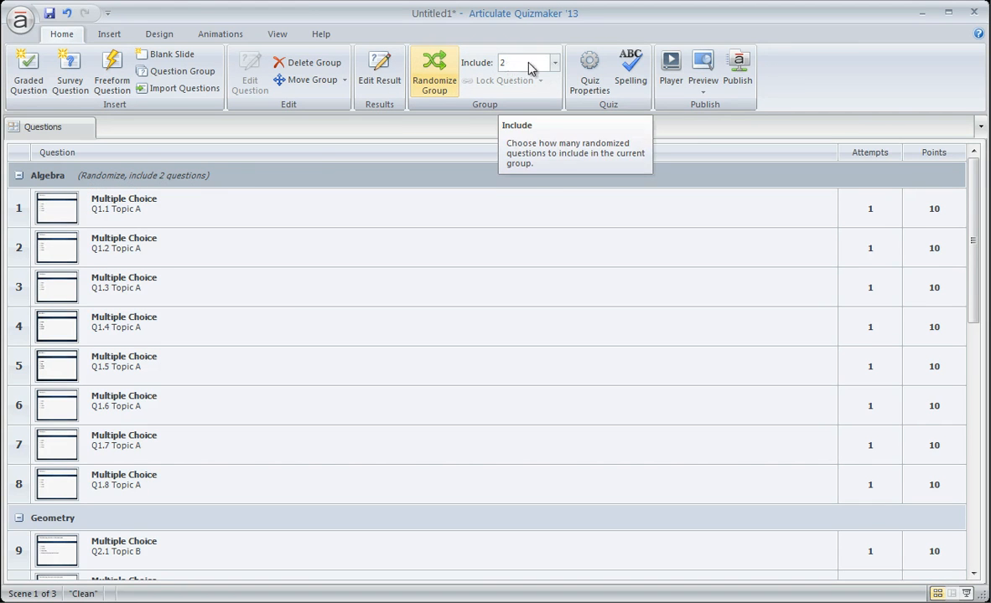
{"action": "left_click", "coordinate": [554, 64]}
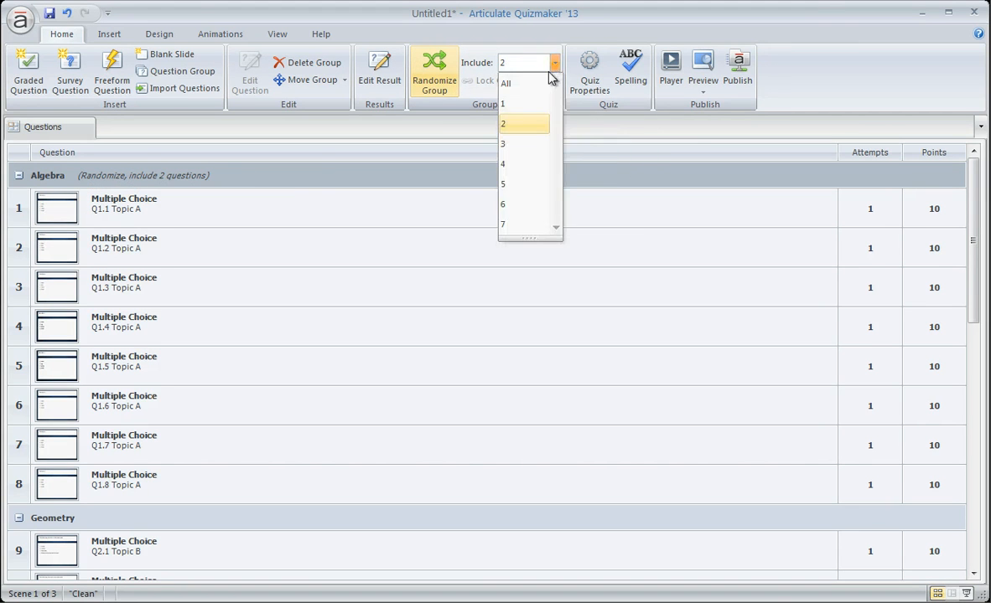
{"action": "left_click", "coordinate": [517, 165]}
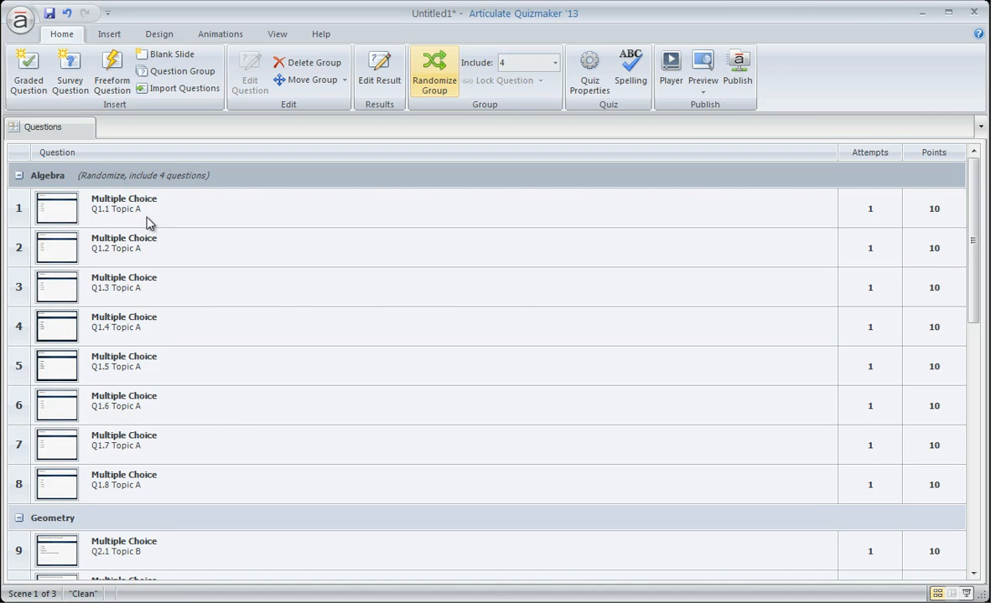
{"action": "left_click", "coordinate": [18, 176]}
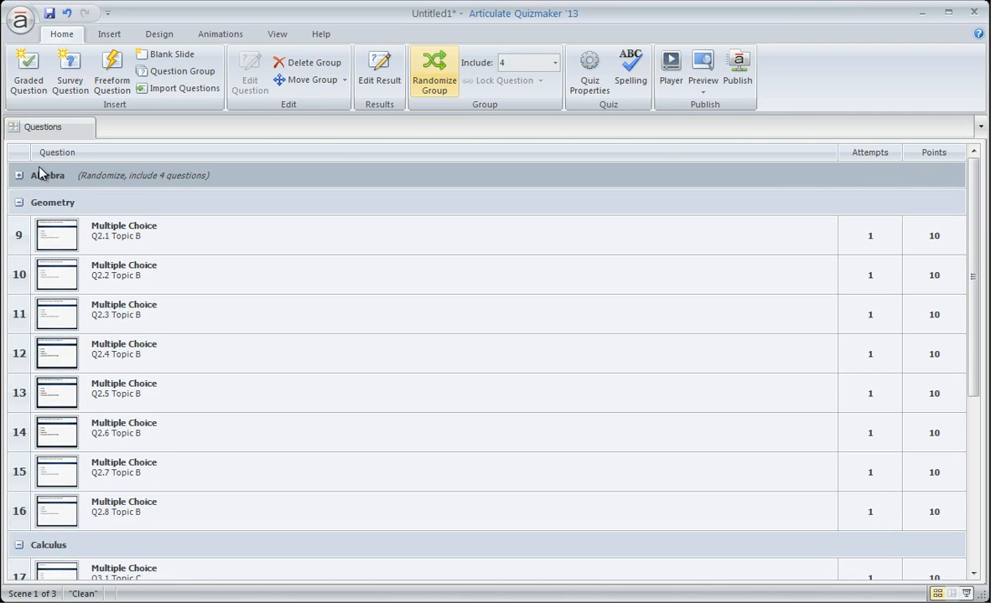
Randomize the Geometry group to include 3 questions, and collapse the group.
{"action": "left_click", "coordinate": [53, 204]}
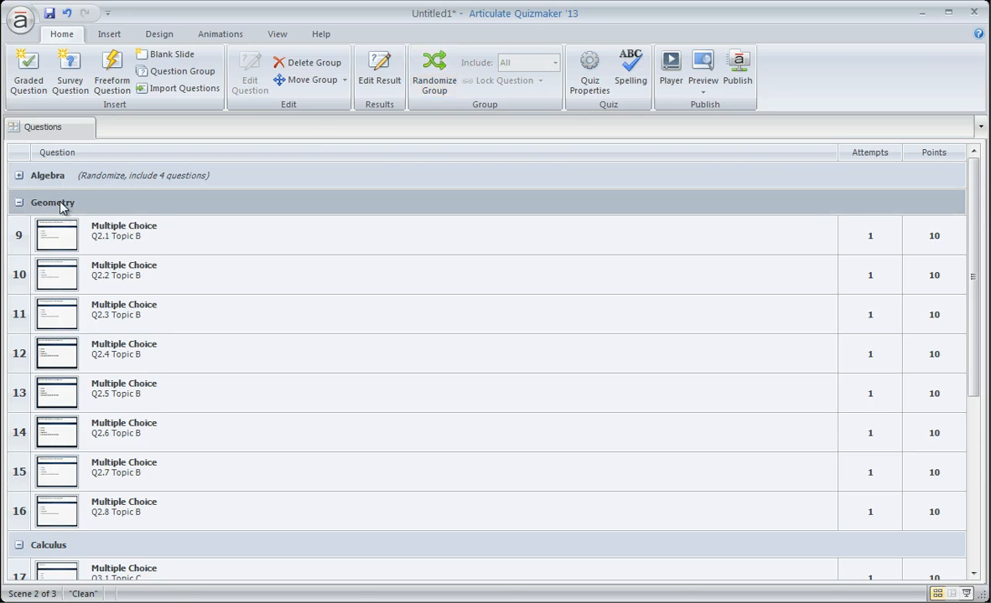
{"action": "left_click", "coordinate": [434, 75]}
{"action": "left_click", "coordinate": [554, 63]}
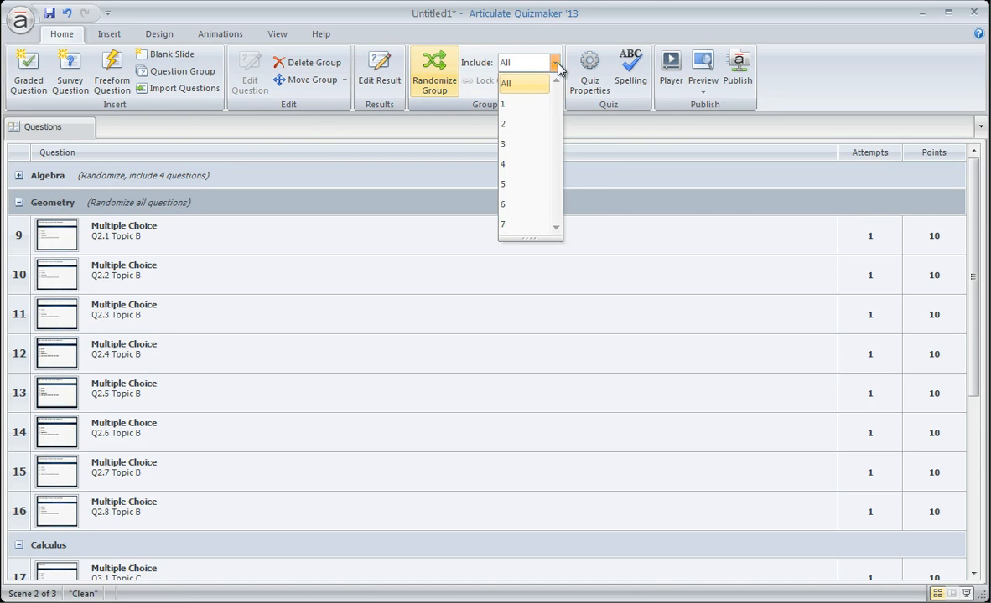
{"action": "left_click", "coordinate": [524, 144]}
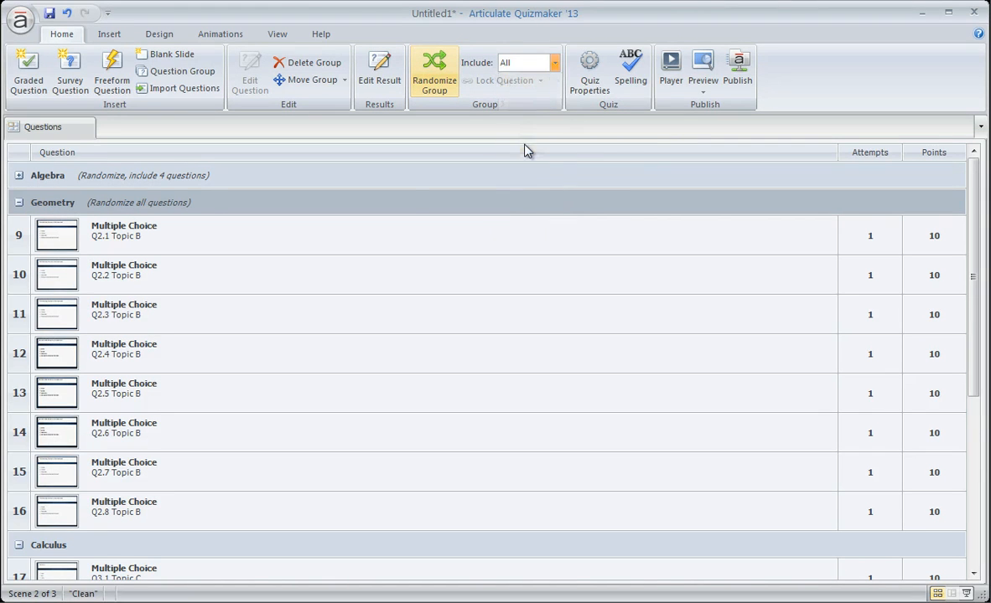
{"action": "left_click", "coordinate": [18, 203]}
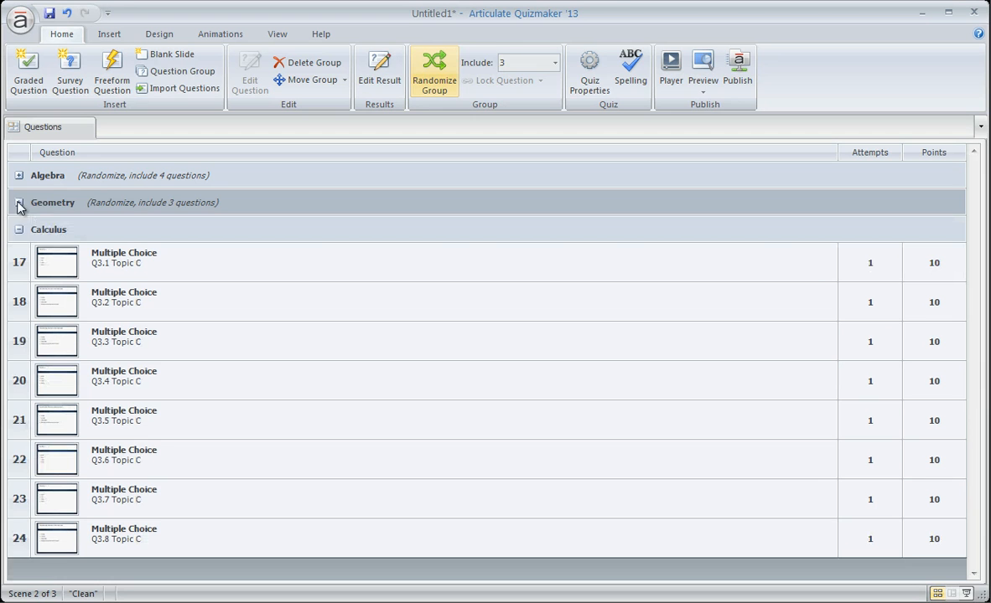
Randomize the Calculus group to include 3 questions, and collapse the group.
{"action": "left_click", "coordinate": [52, 229]}
{"action": "left_click", "coordinate": [423, 92]}
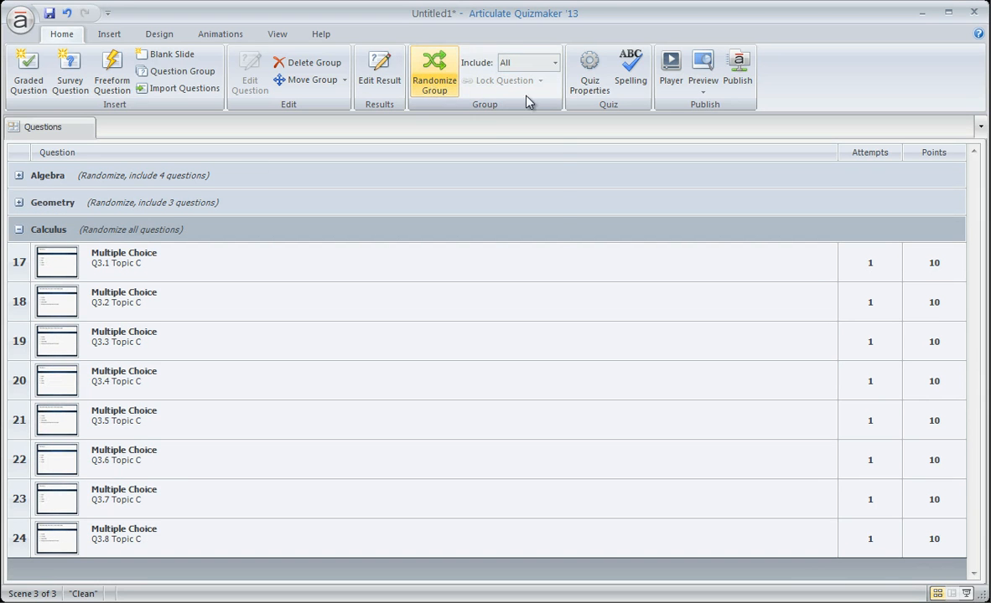
{"action": "left_click", "coordinate": [554, 63]}
{"action": "left_click", "coordinate": [511, 144]}
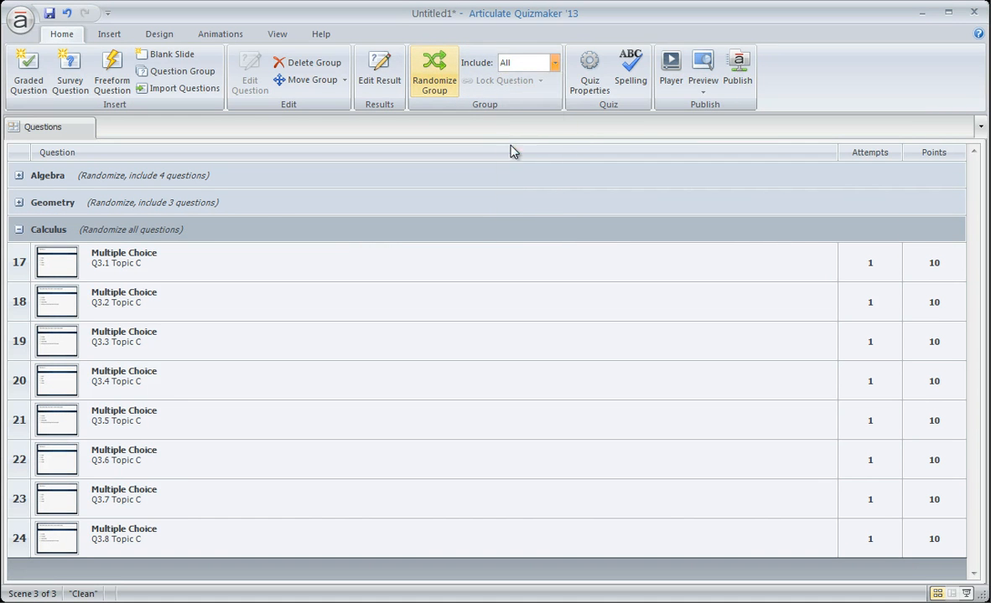
{"action": "left_click", "coordinate": [19, 229]}
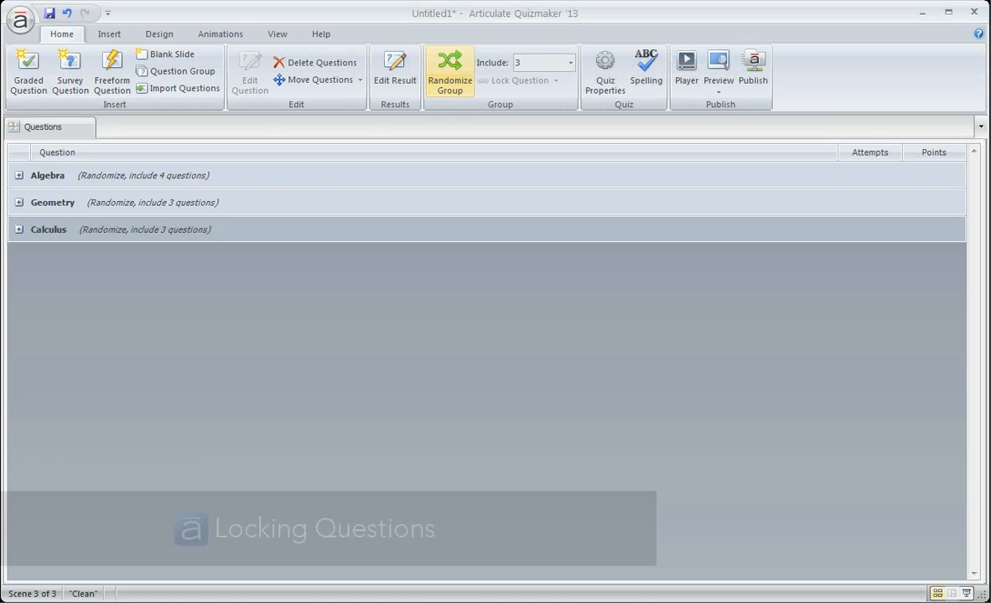
Expand the Algebra group and examine the lock options for question Q1.4.
{"action": "left_click", "coordinate": [19, 175]}
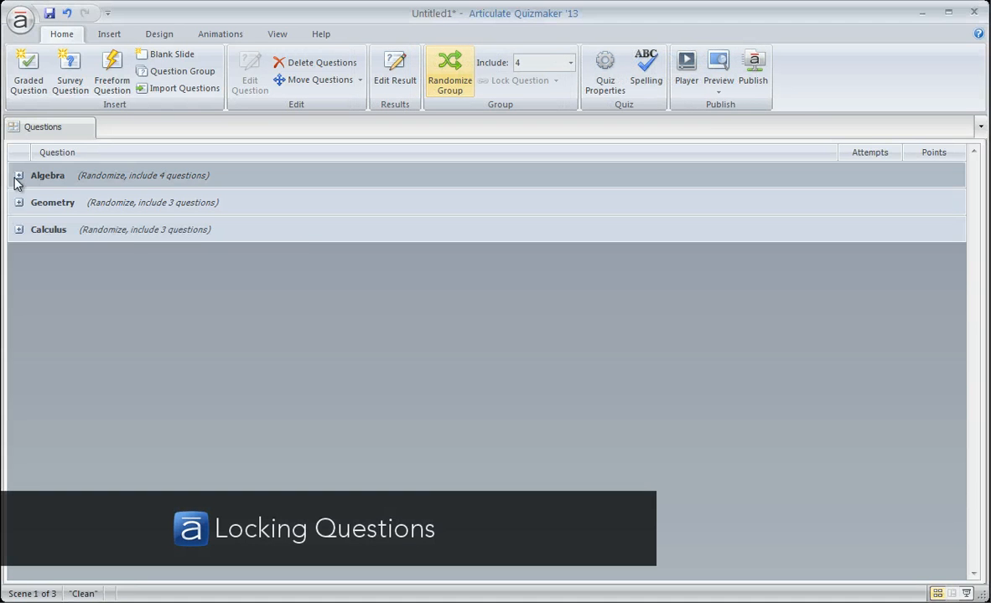
{"action": "left_click", "coordinate": [18, 176]}
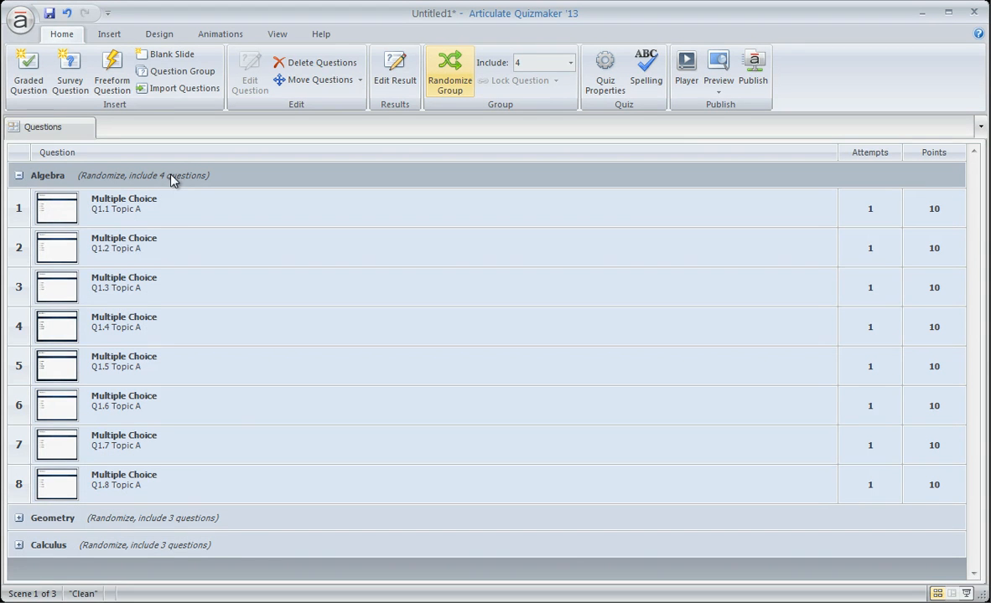
{"action": "left_click", "coordinate": [150, 251]}
{"action": "left_click", "coordinate": [150, 289]}
{"action": "left_click", "coordinate": [153, 328]}
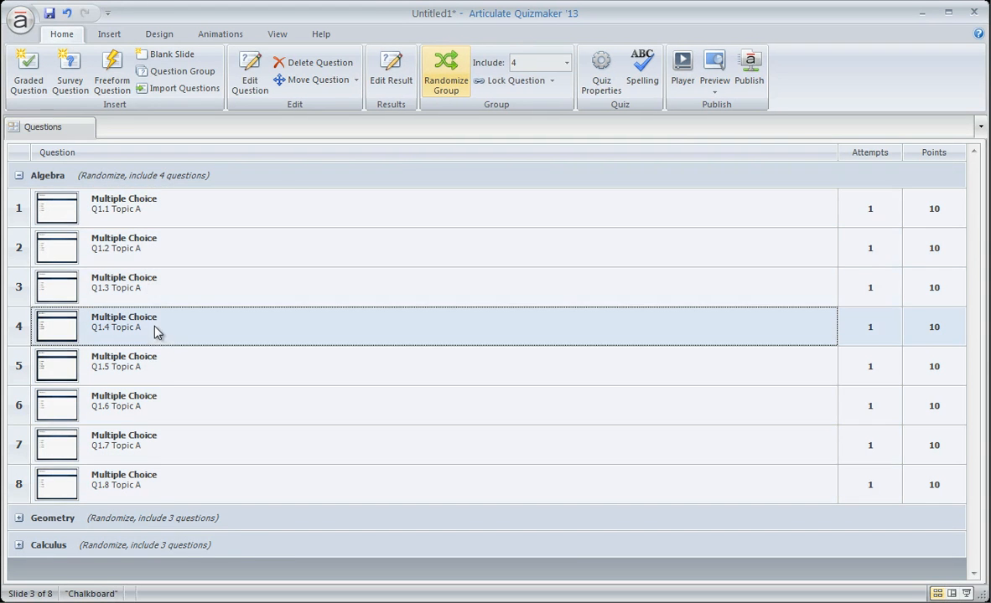
{"action": "left_click", "coordinate": [546, 82]}
{"action": "left_click", "coordinate": [546, 82]}
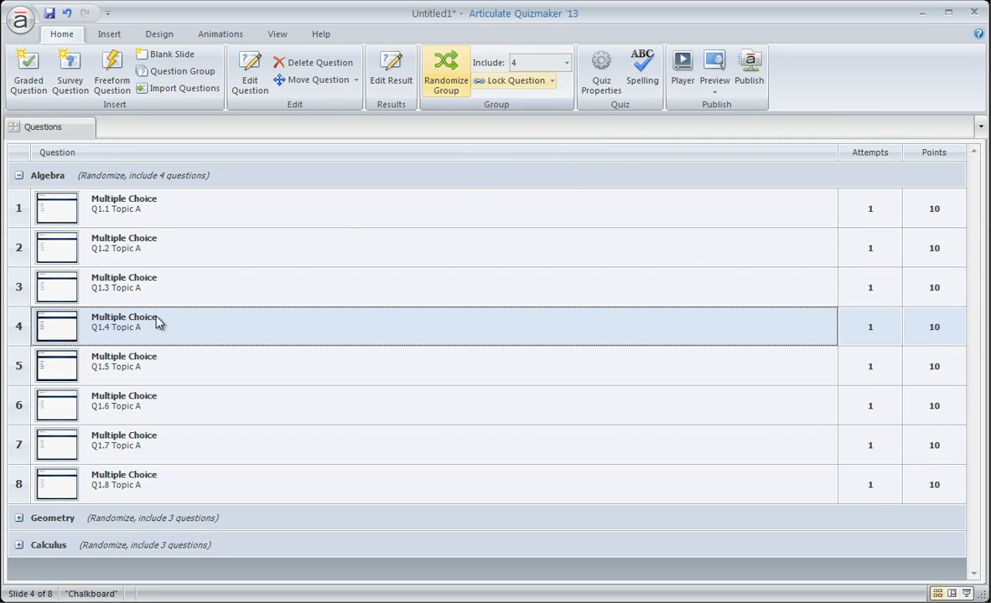
{"action": "right_click", "coordinate": [140, 330]}
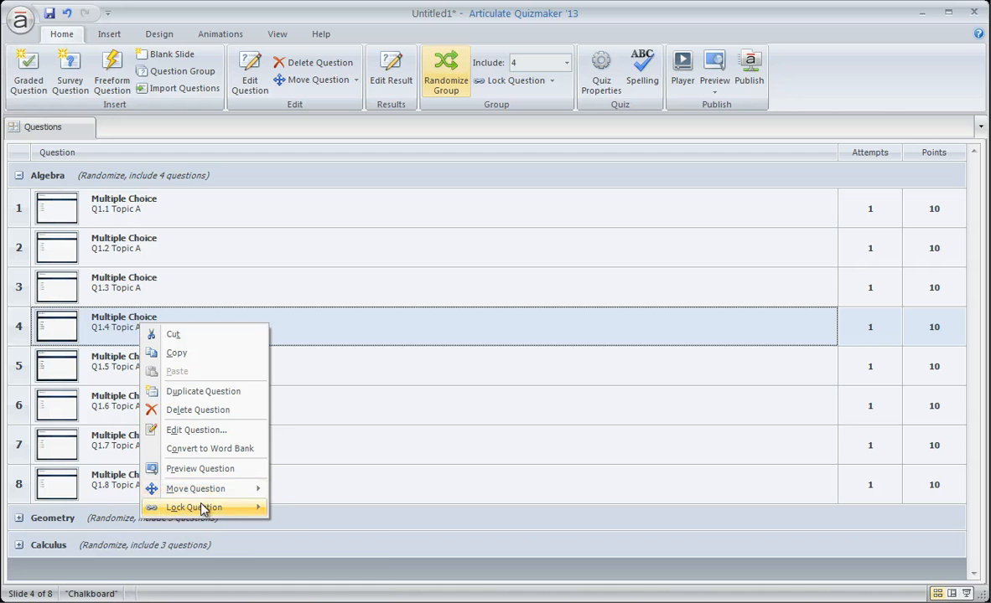
{"action": "mouse_move", "coordinate": [201, 511]}
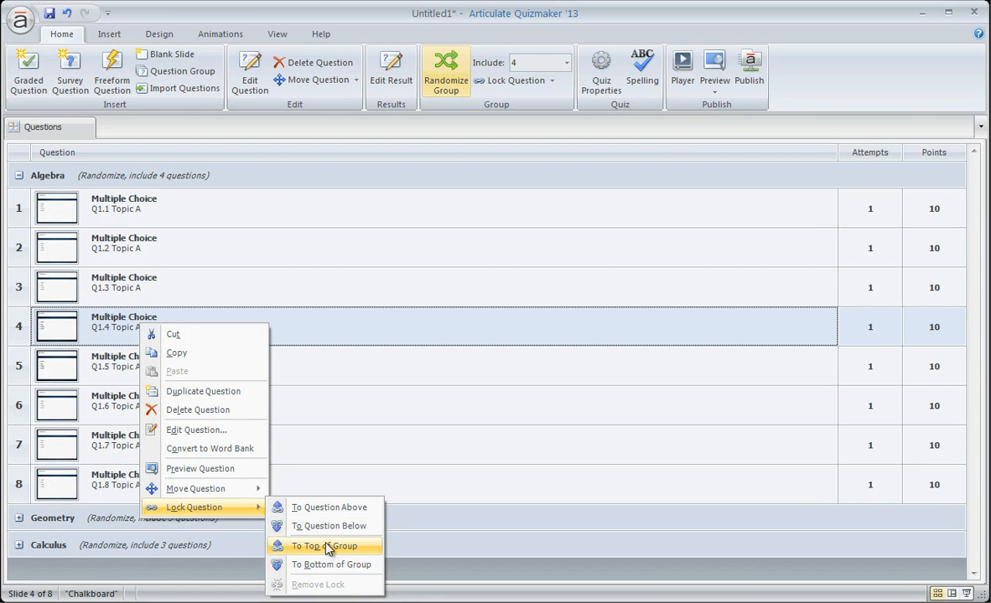
{"action": "left_click", "coordinate": [122, 327]}
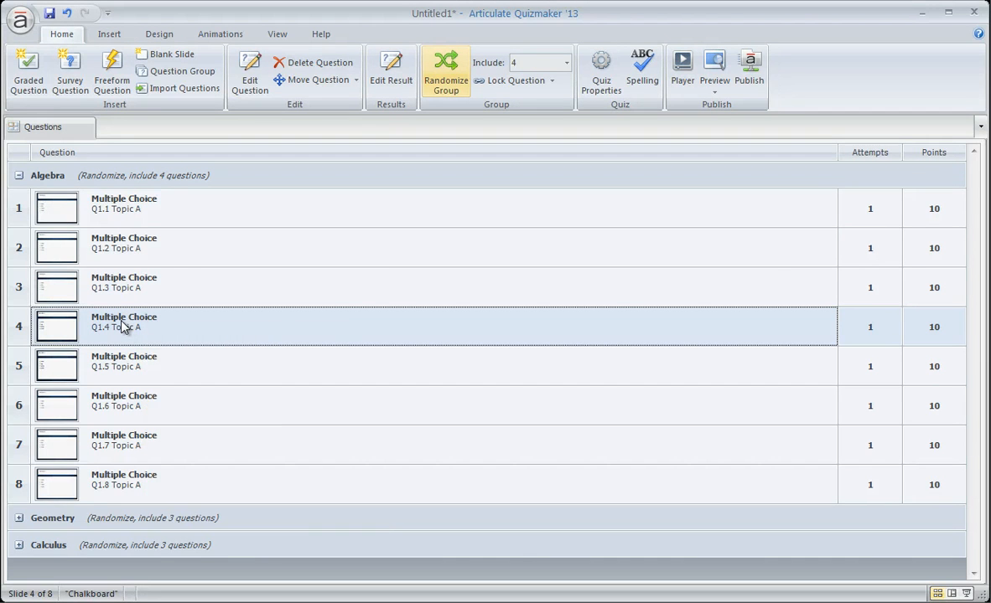
Lock Algebra question Q1.4 to the question below it, Q1.5.
{"action": "left_click", "coordinate": [131, 363], "text": "shift"}
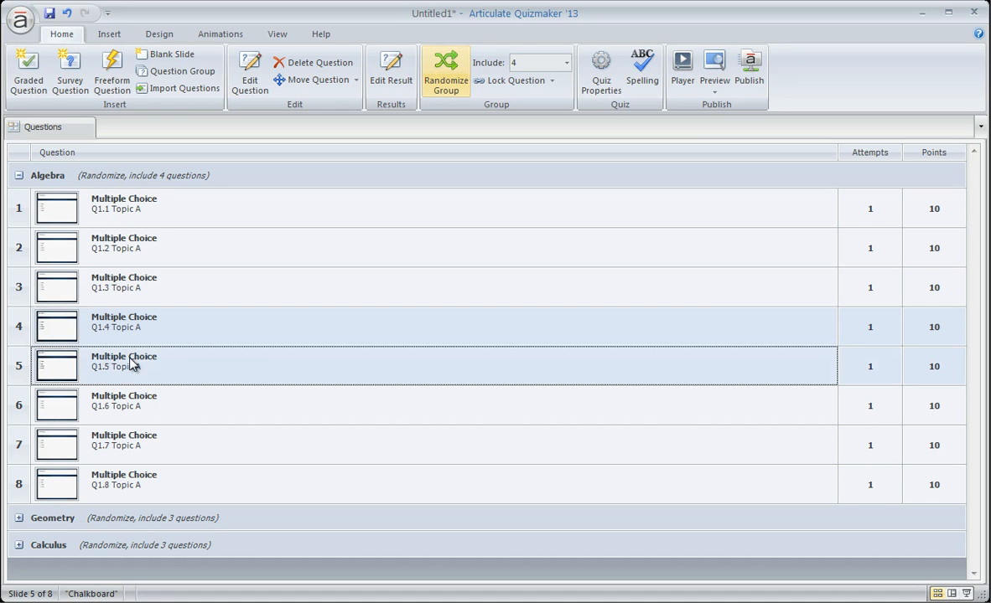
{"action": "left_click", "coordinate": [126, 318]}
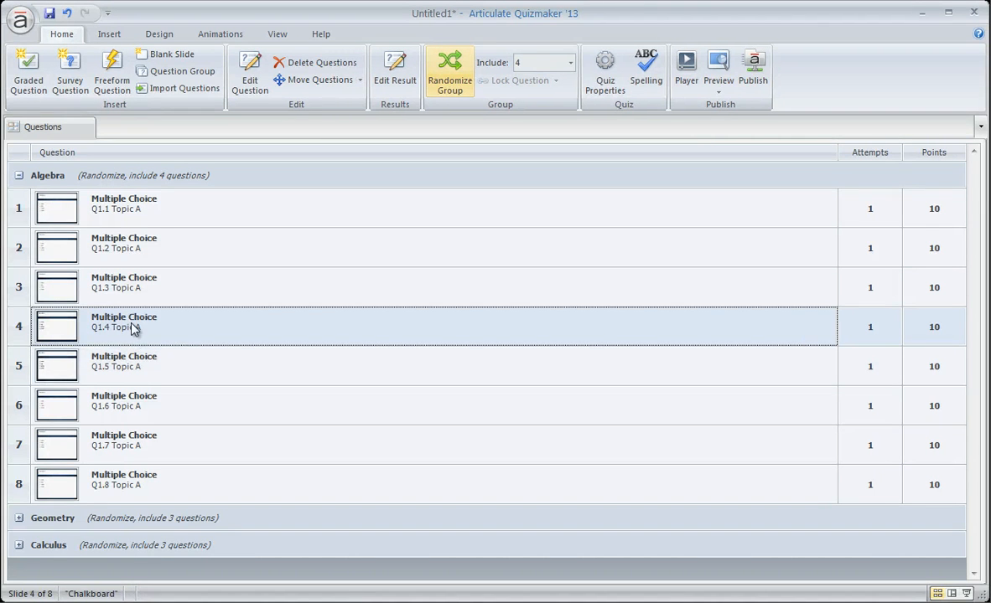
{"action": "left_click", "coordinate": [124, 362], "text": "shift"}
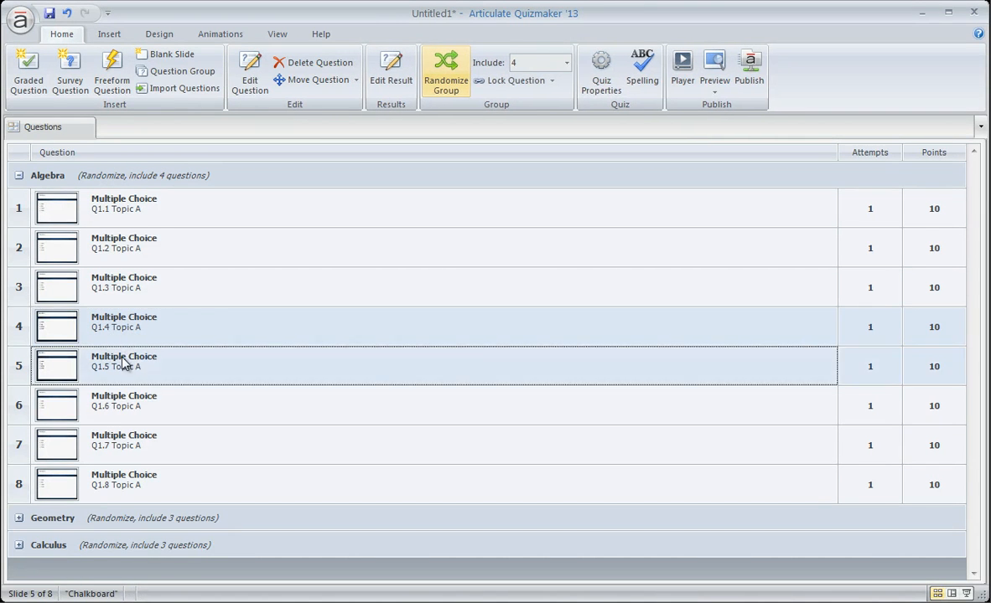
{"action": "left_click", "coordinate": [128, 316]}
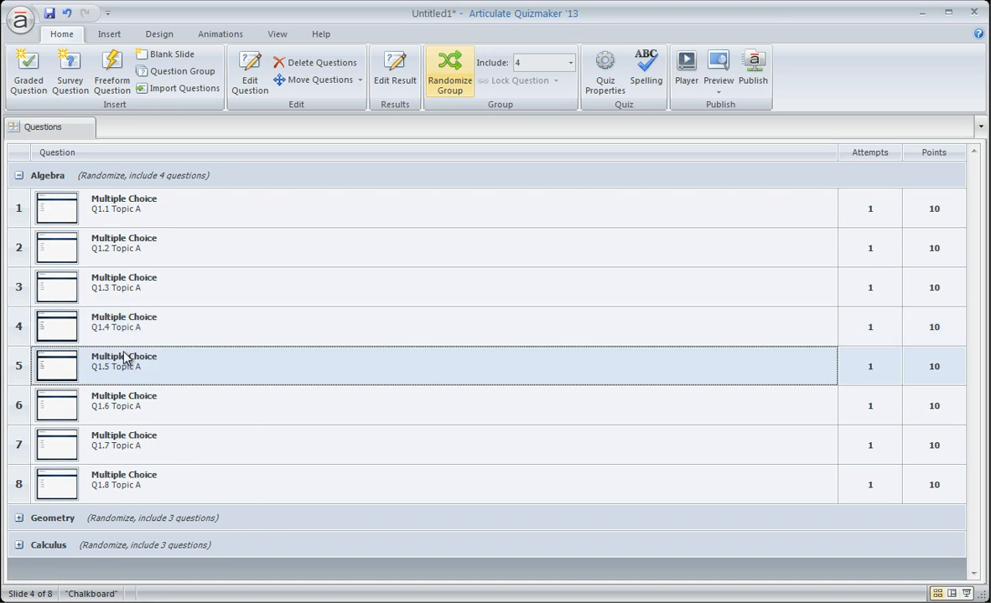
{"action": "right_click", "coordinate": [121, 319]}
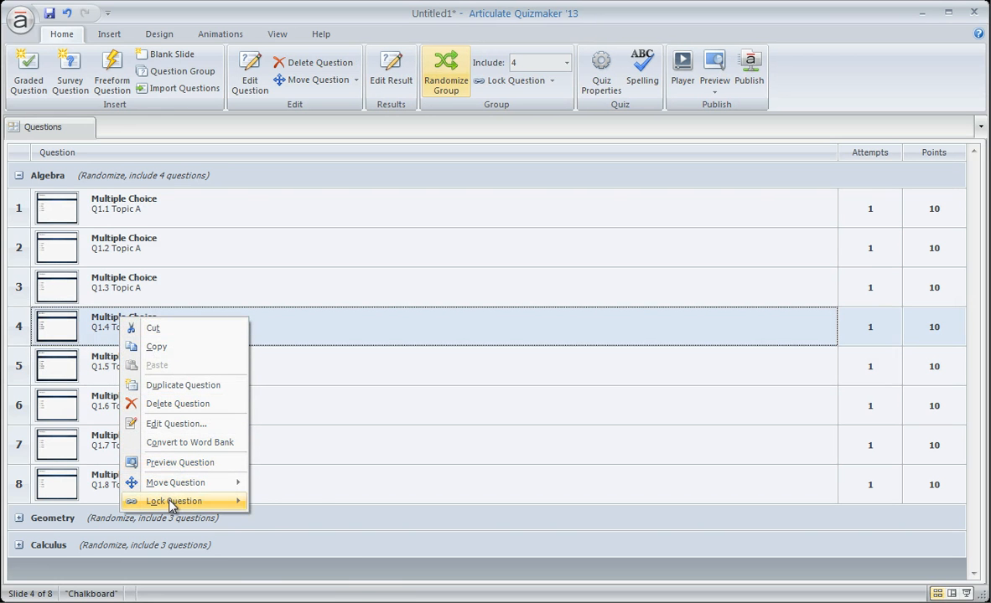
{"action": "mouse_move", "coordinate": [173, 501]}
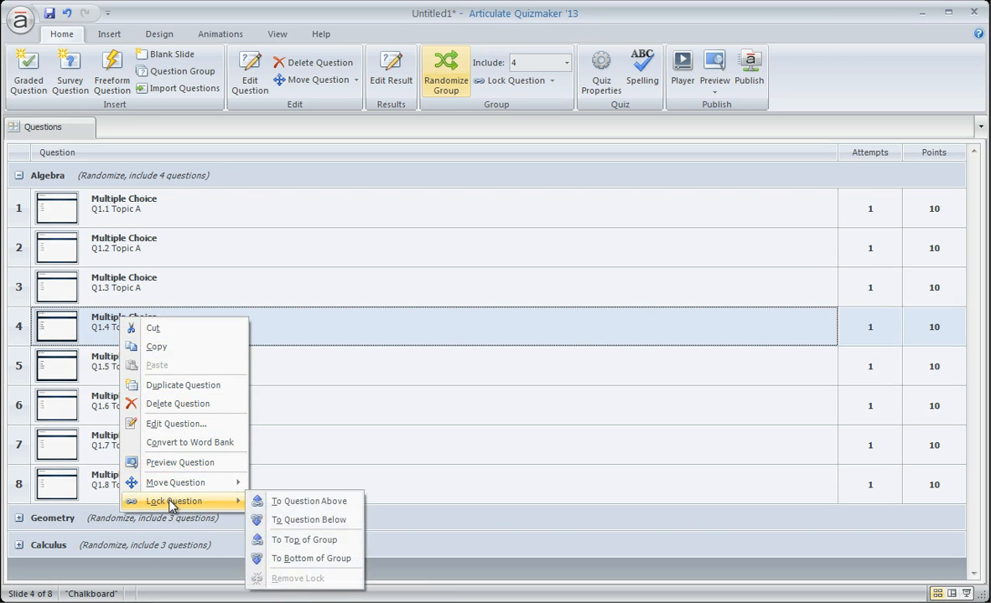
{"action": "left_click", "coordinate": [293, 521]}
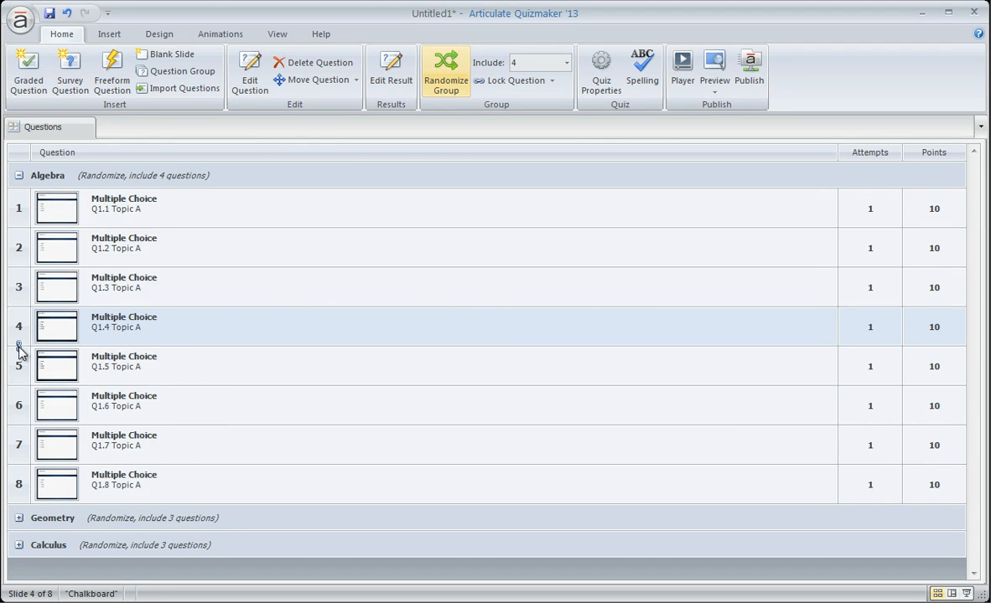
Remove the lock between Algebra questions Q1.4 and Q1.5.
{"action": "right_click", "coordinate": [93, 336]}
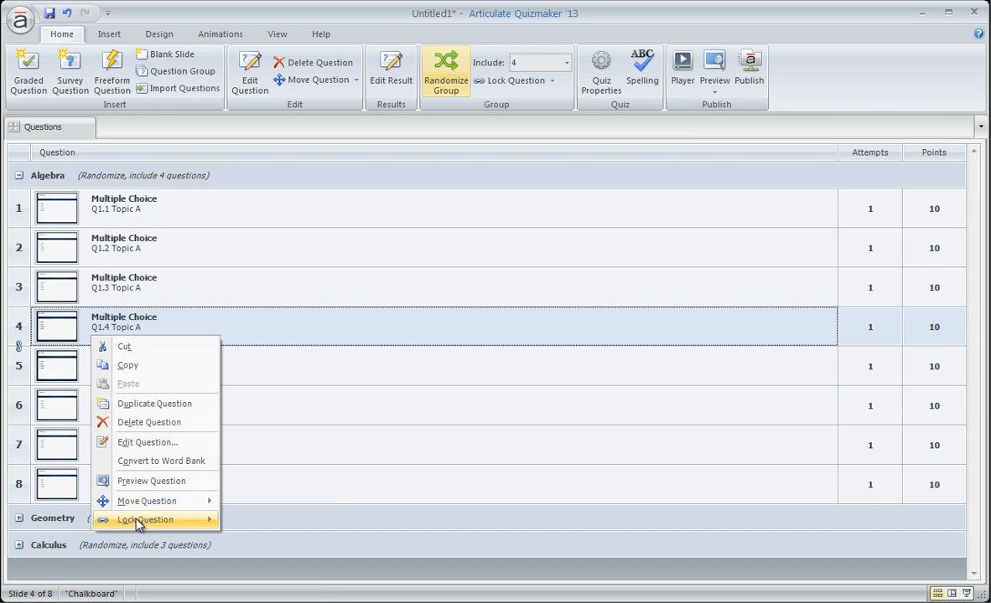
{"action": "mouse_move", "coordinate": [168, 520]}
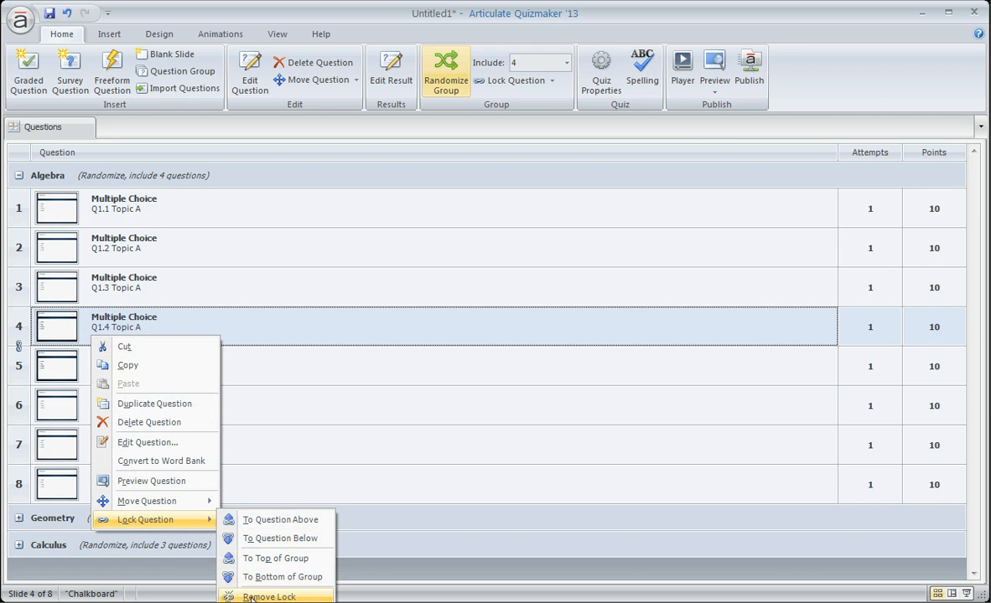
{"action": "left_click", "coordinate": [166, 287]}
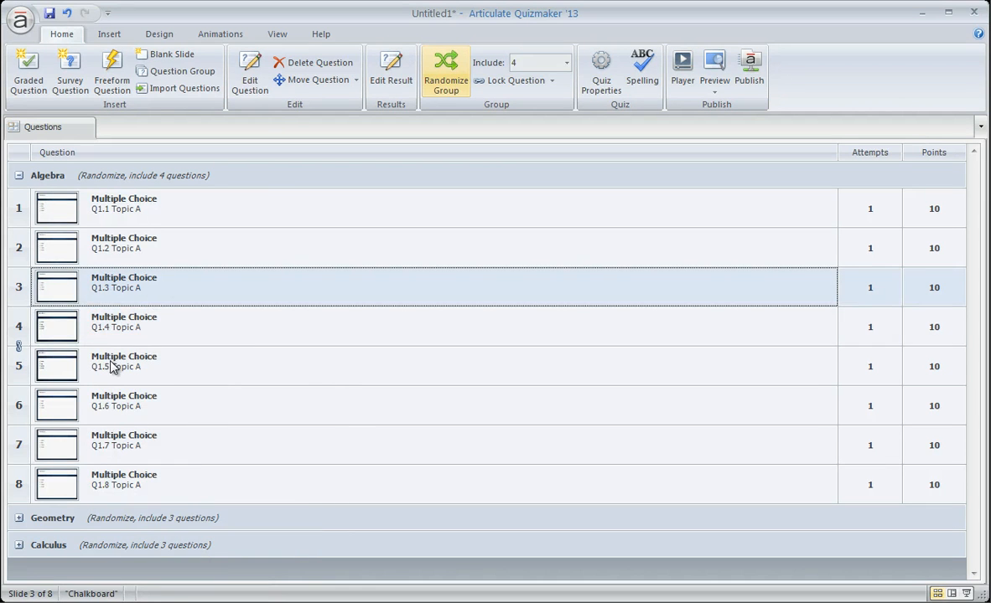
{"action": "right_click", "coordinate": [104, 329]}
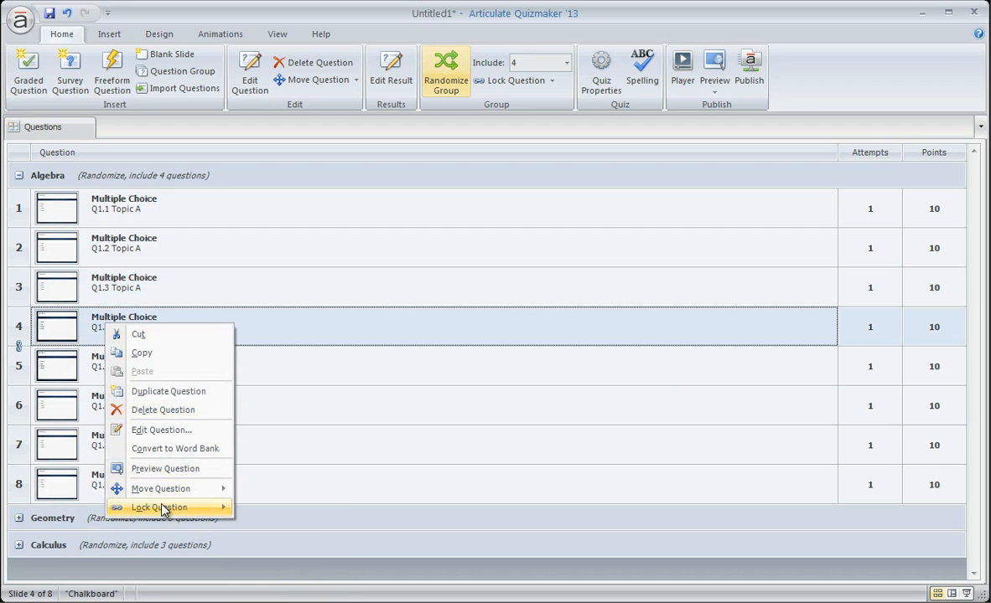
{"action": "mouse_move", "coordinate": [162, 509]}
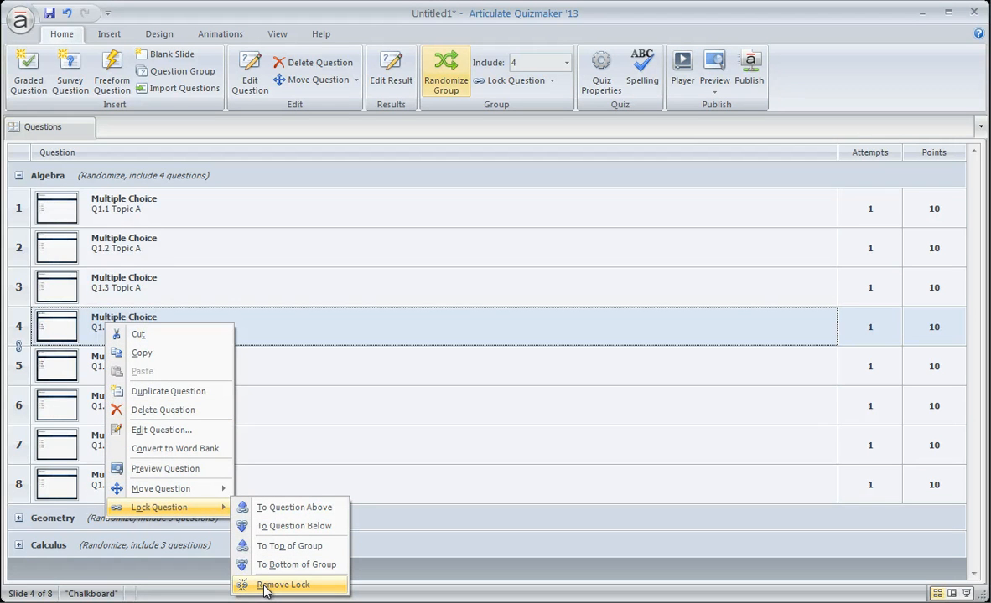
{"action": "left_click", "coordinate": [512, 81]}
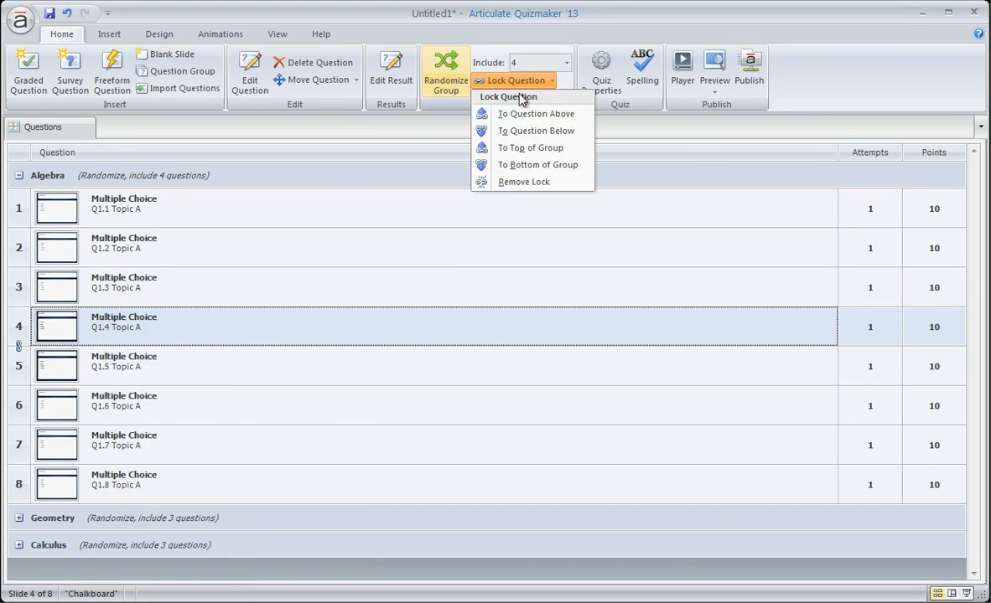
{"action": "left_click", "coordinate": [521, 182]}
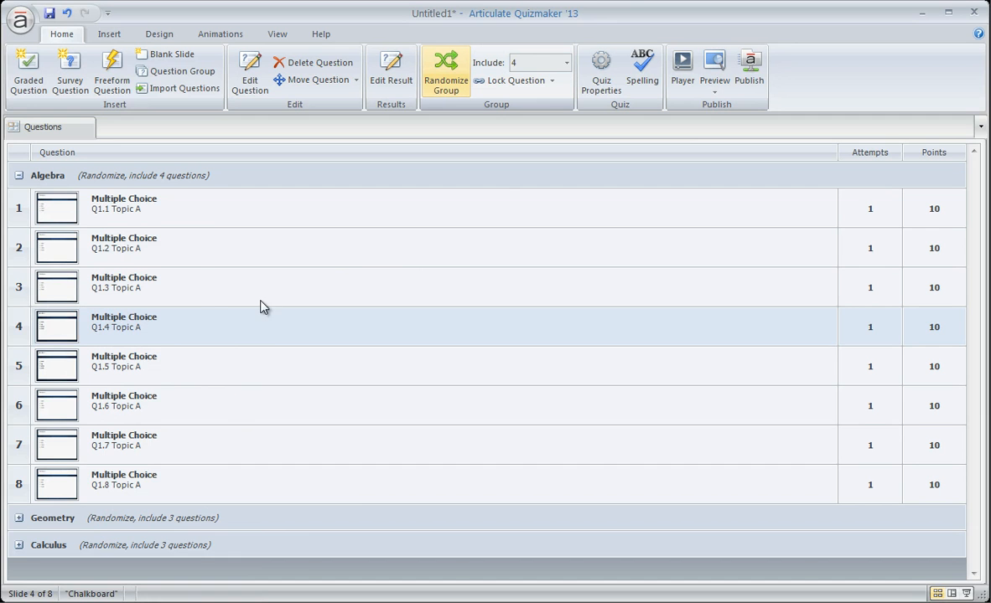
Examine the lock options for the first Algebra question, Q1.1, without applying one.
{"action": "left_click", "coordinate": [126, 209]}
{"action": "right_click", "coordinate": [126, 210]}
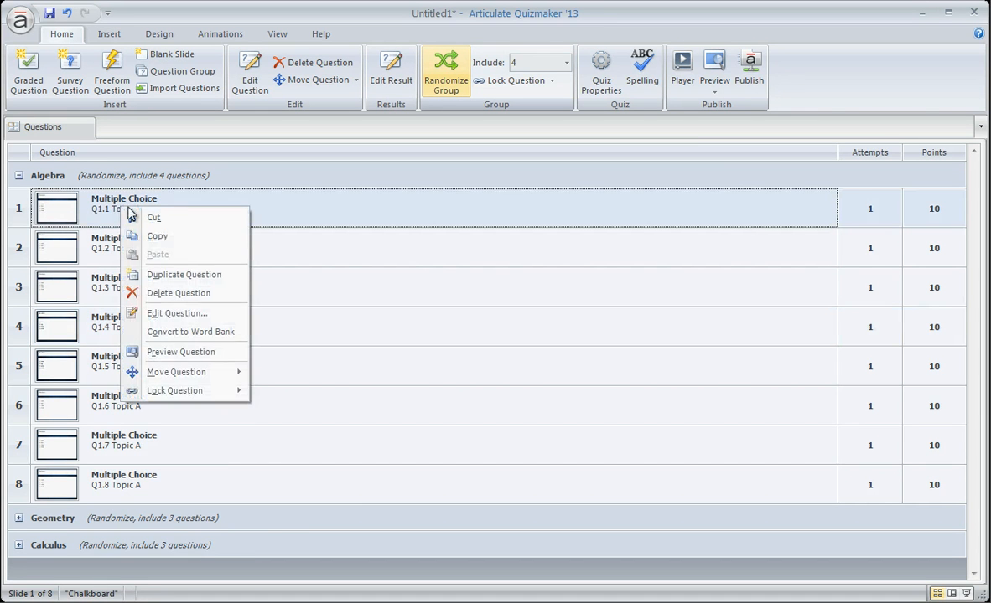
{"action": "mouse_move", "coordinate": [205, 391]}
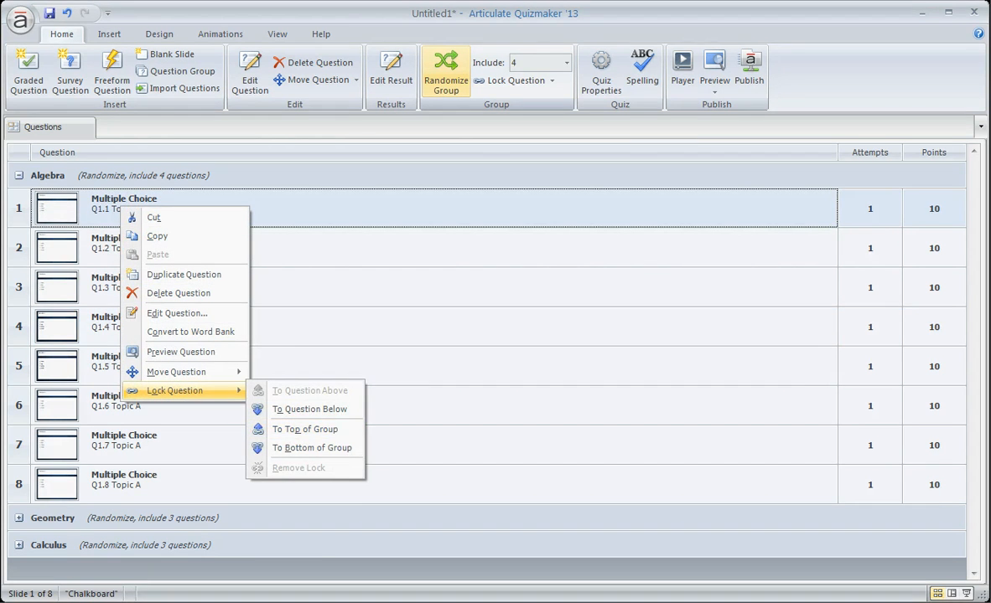
{"action": "key", "text": "Escape"}
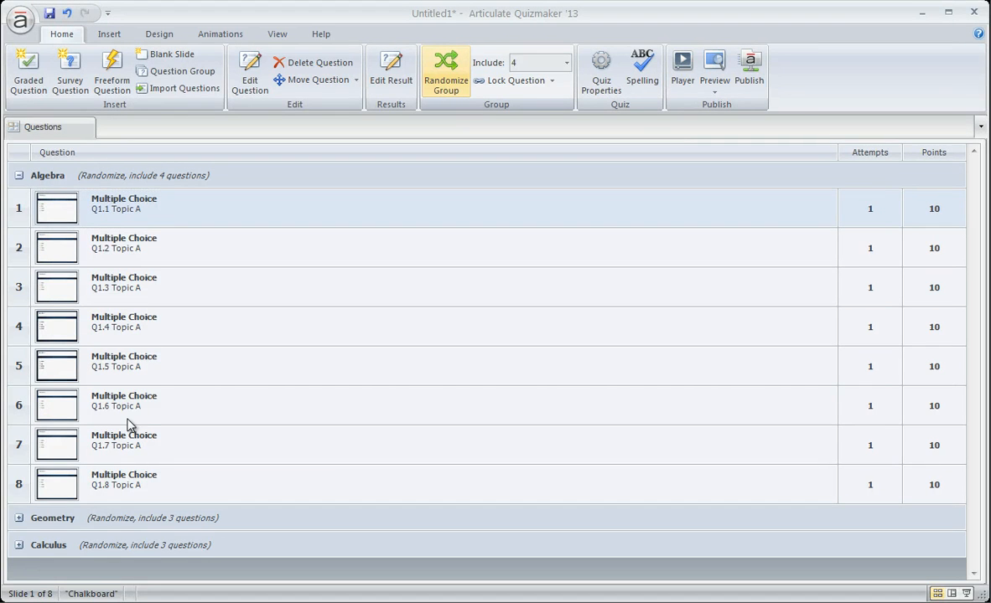
Examine the lock options for Algebra question Q1.3, including locking it to the top of the group.
{"action": "right_click", "coordinate": [134, 289]}
{"action": "mouse_move", "coordinate": [209, 467]}
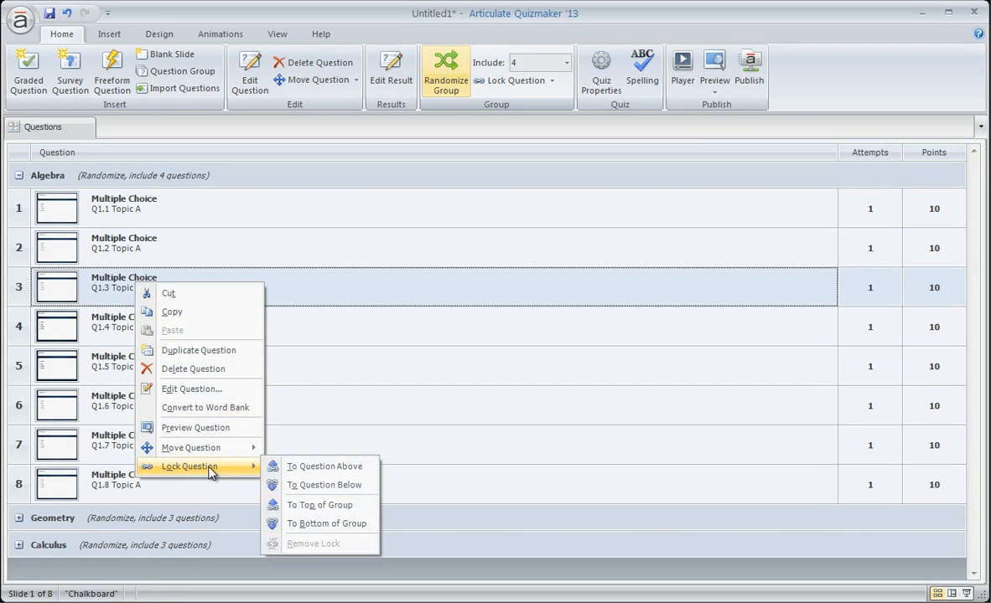
{"action": "left_click", "coordinate": [297, 506]}
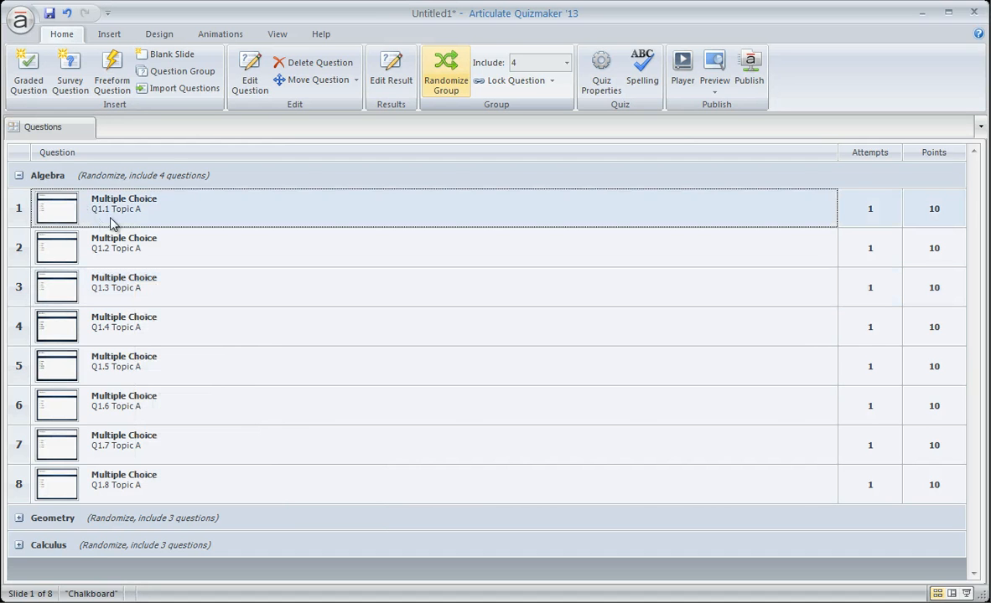
Collapse the Algebra group so that its questions are hidden in the question list.
{"action": "left_click", "coordinate": [19, 176]}
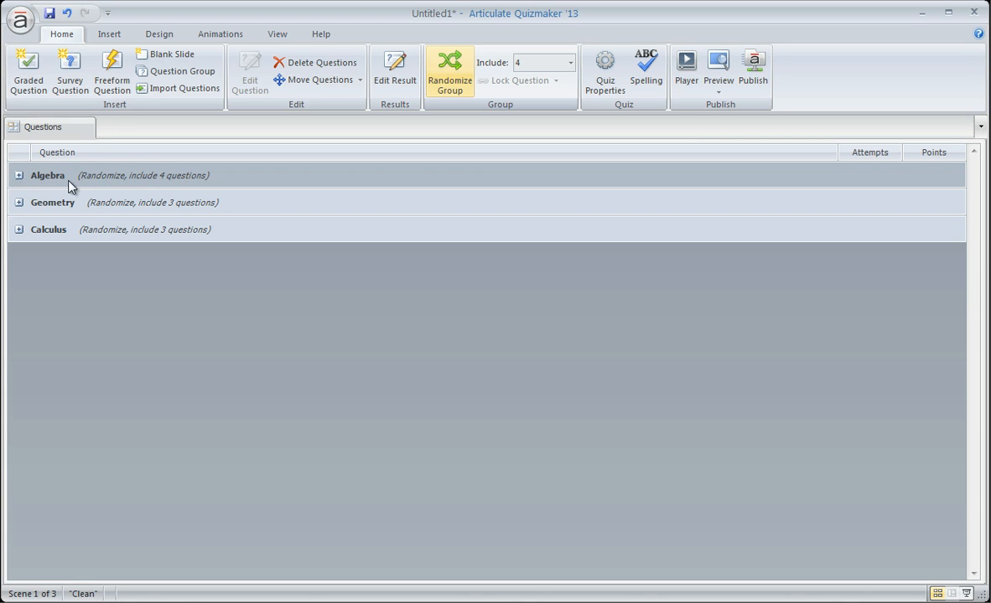
{"action": "left_click", "coordinate": [19, 176]}
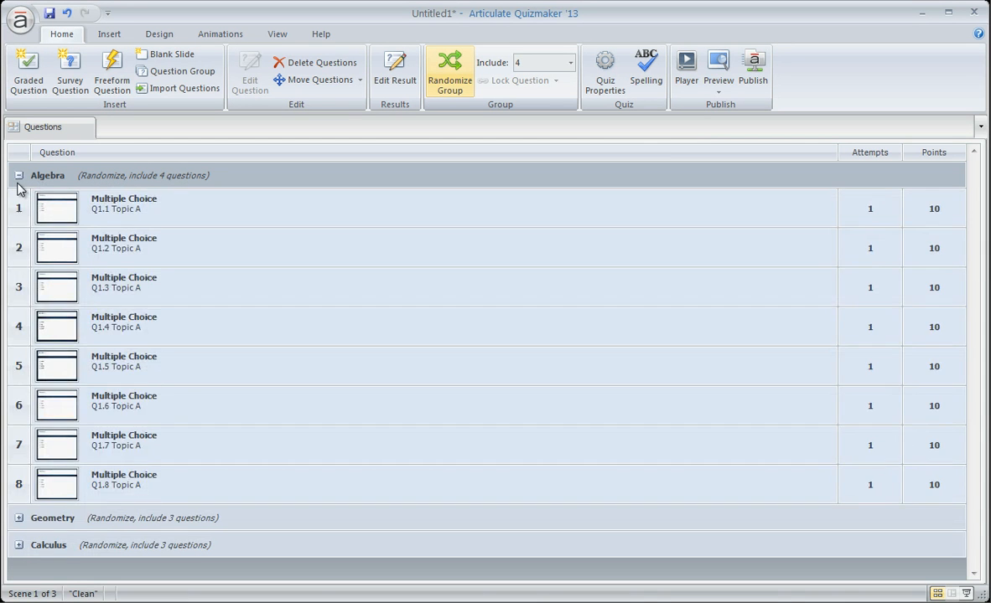
{"action": "left_click", "coordinate": [18, 176]}
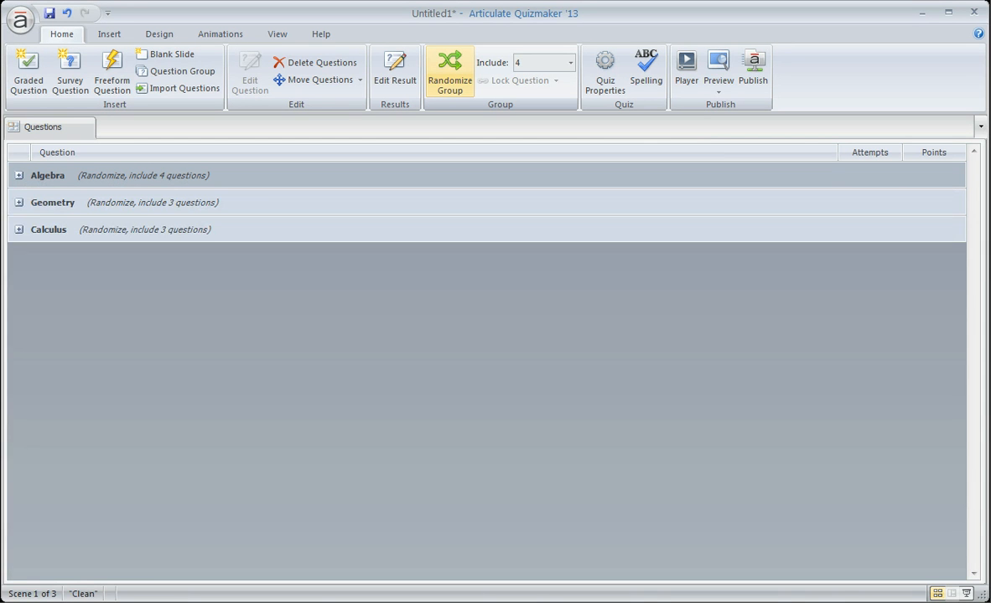